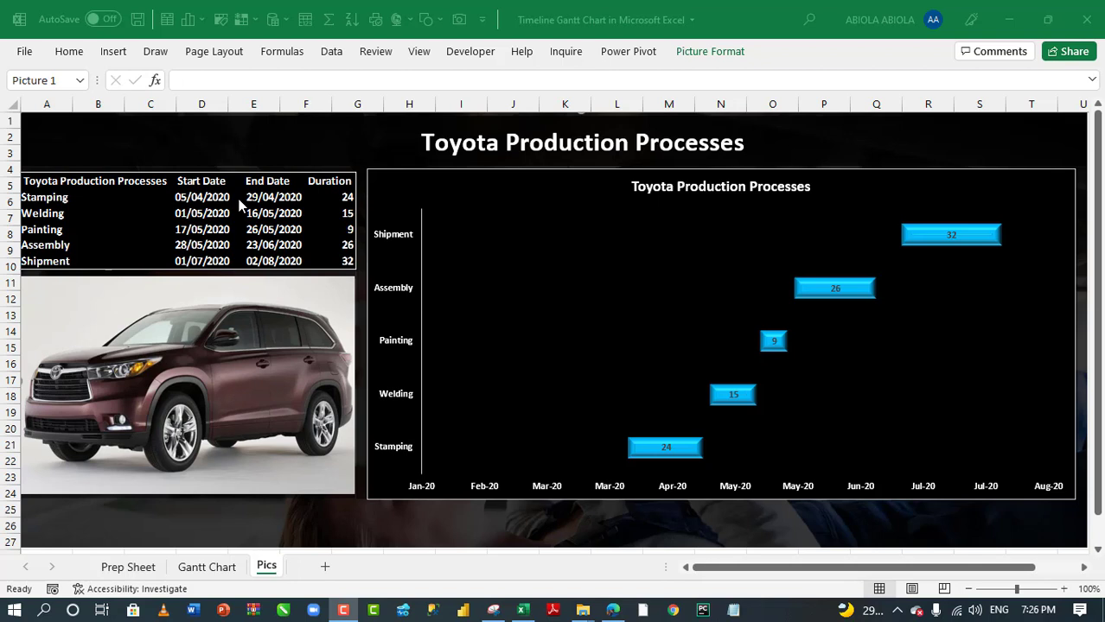
Step: Switch to the Prep Sheet and look over the Welding, Painting and Shipment processes
left_click(245, 357)
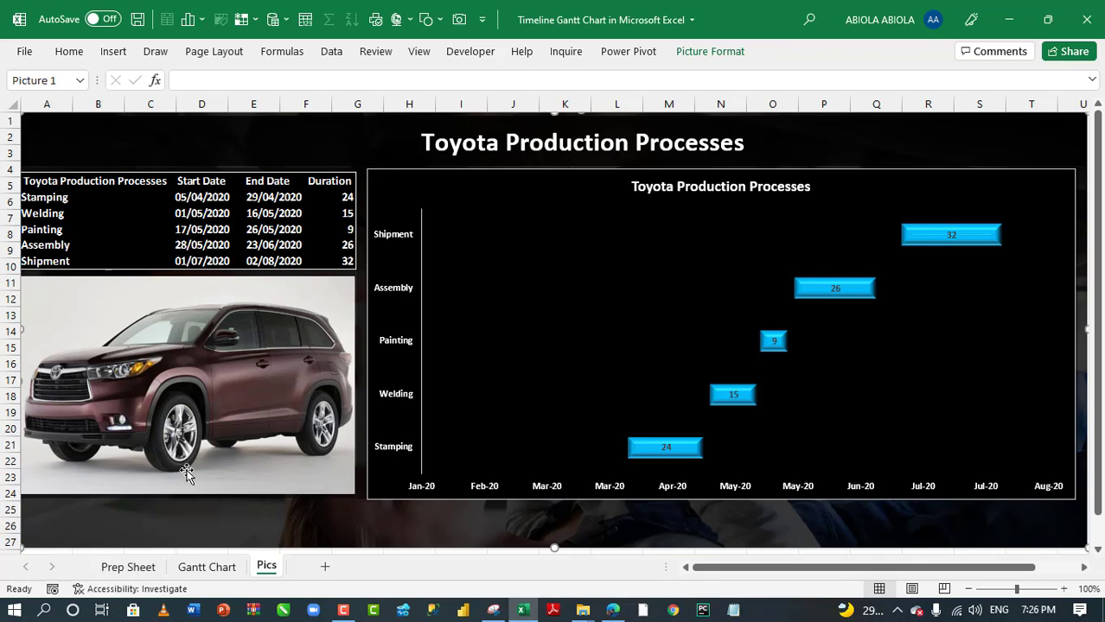
left_click(142, 567)
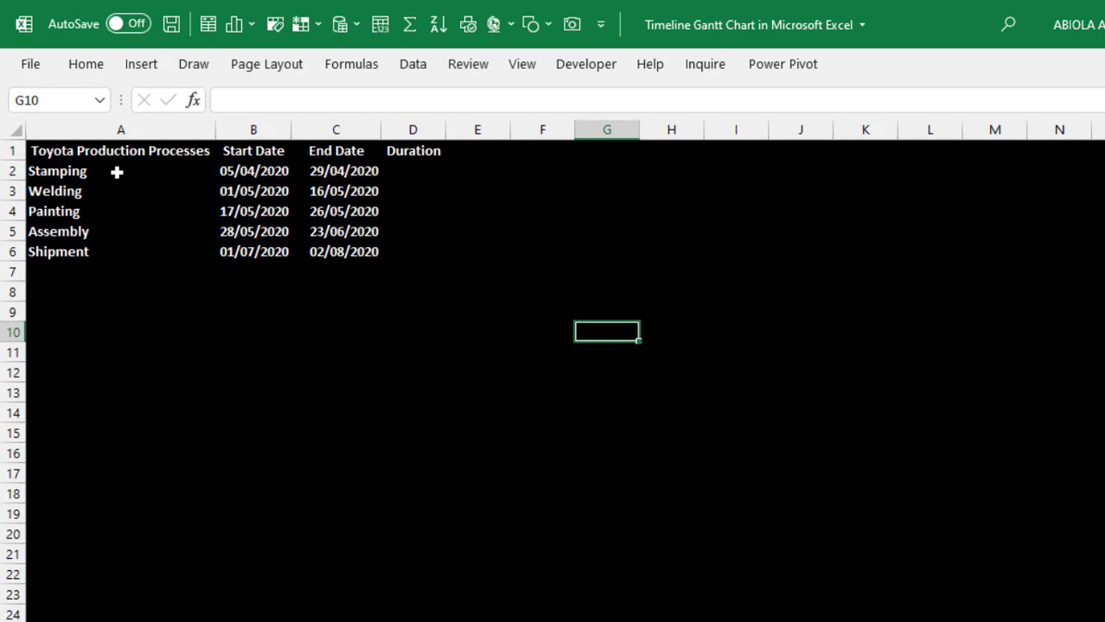
left_click(125, 191)
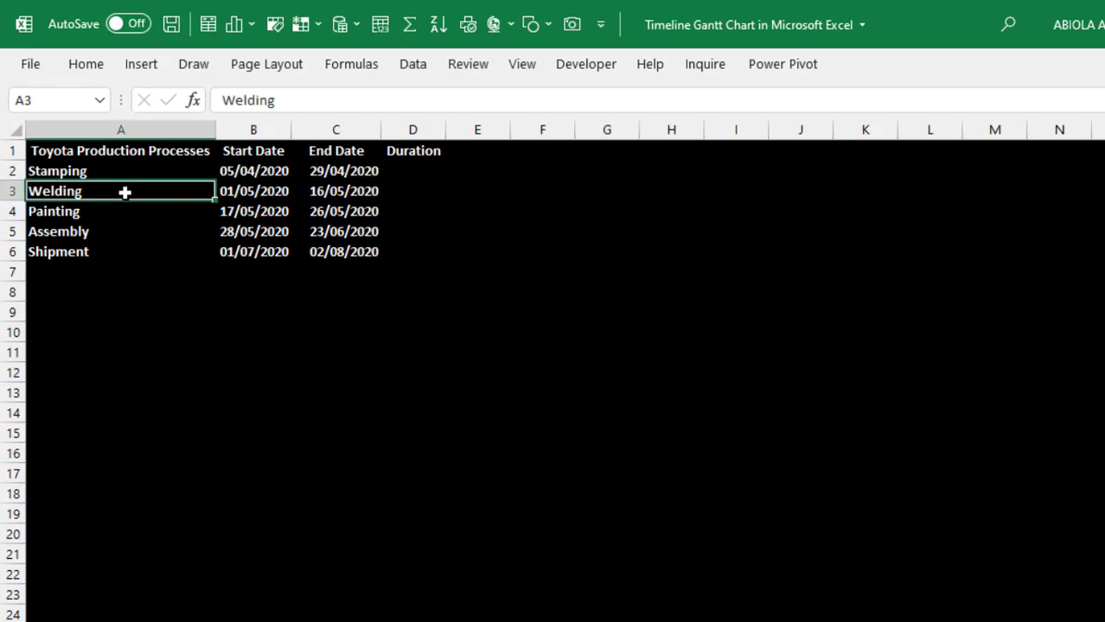
left_click(131, 210)
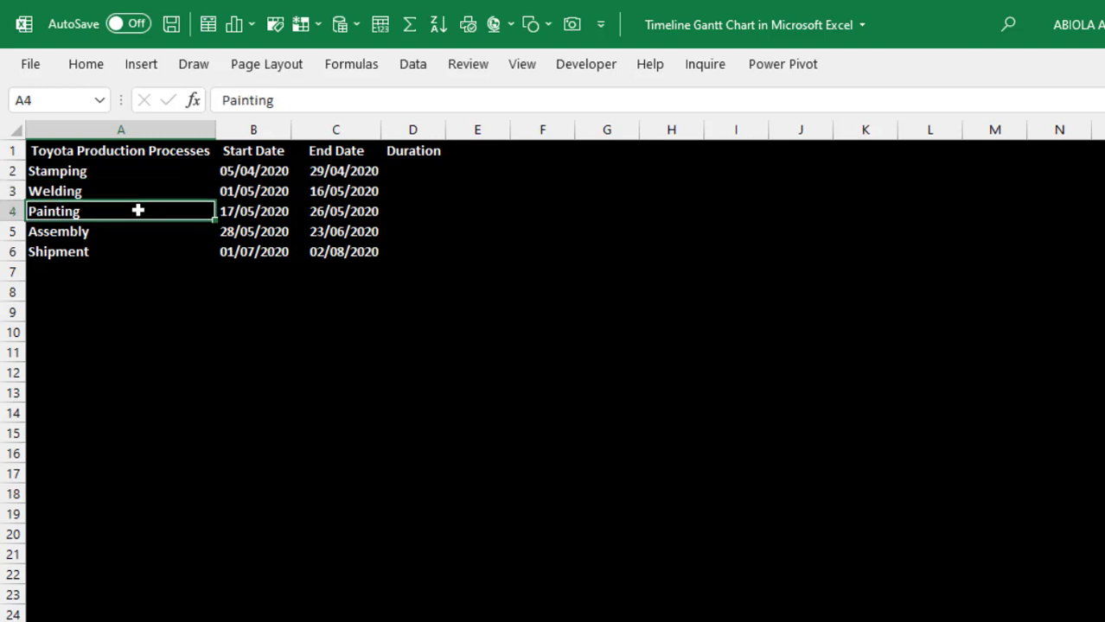
left_click(149, 258)
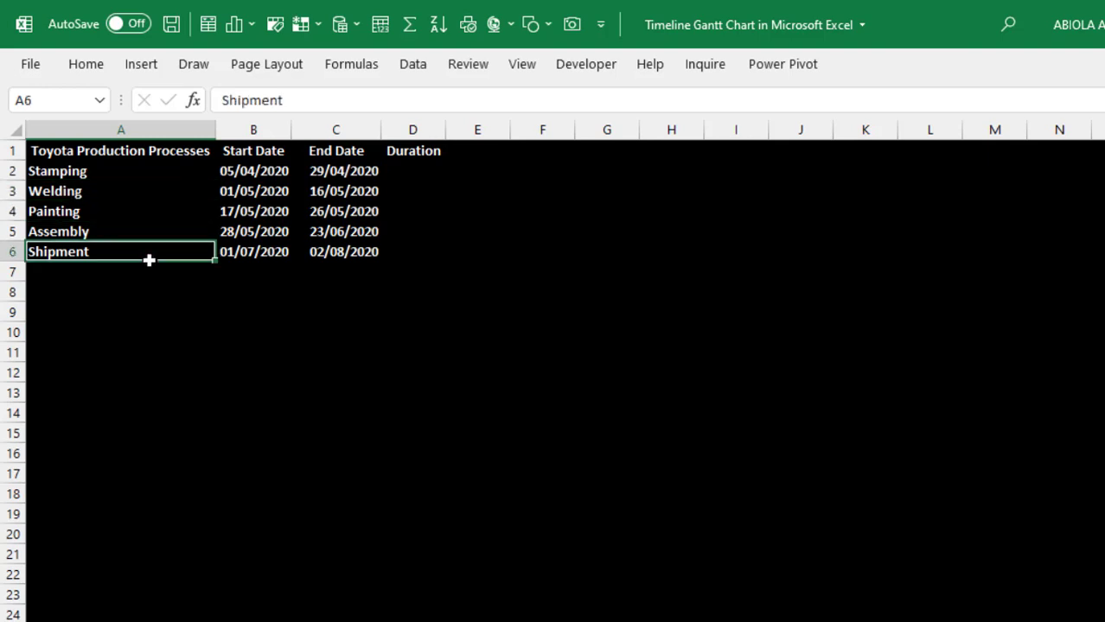
Step: Highlight the Start Date and End Date values, then select cell D2 for the duration
left_click_drag(99, 252, 346, 264)
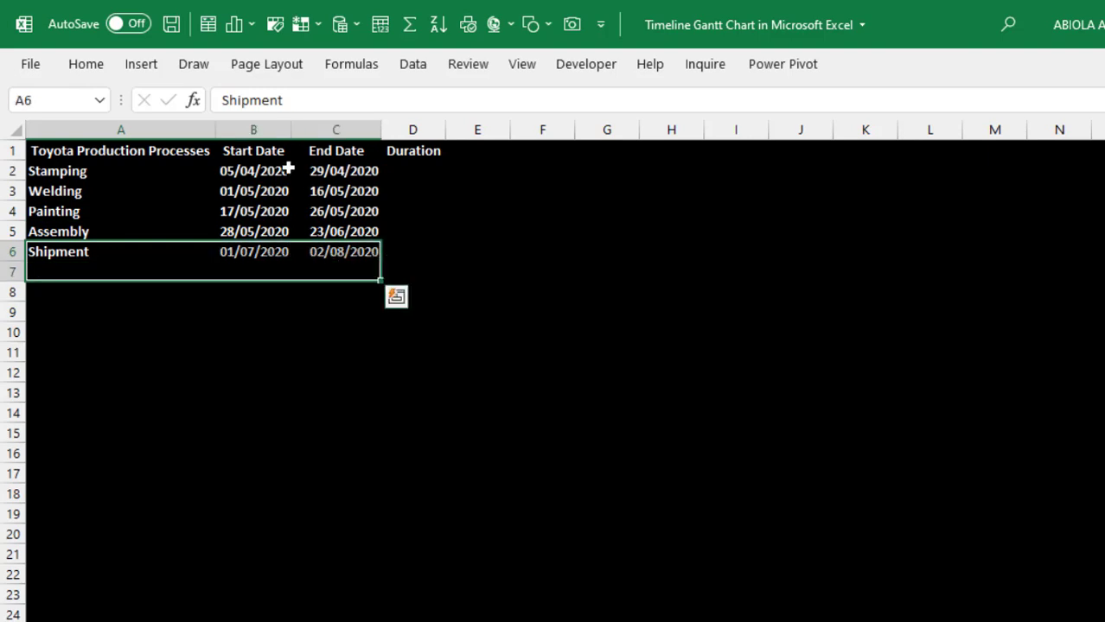
left_click_drag(259, 153, 268, 261)
left_click_drag(353, 151, 372, 265)
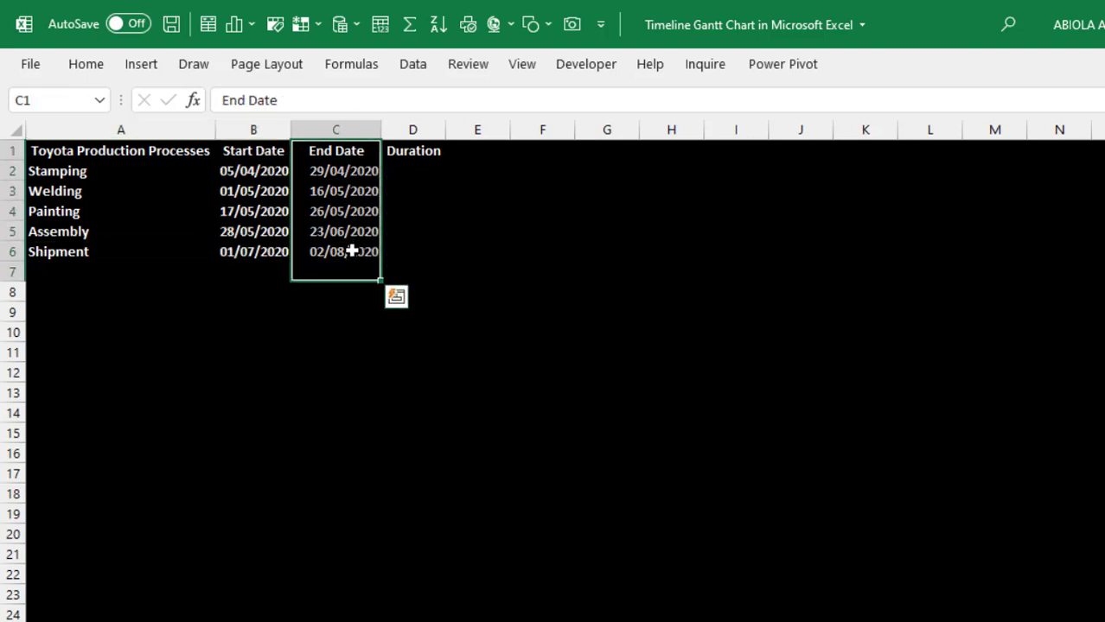
left_click(417, 171)
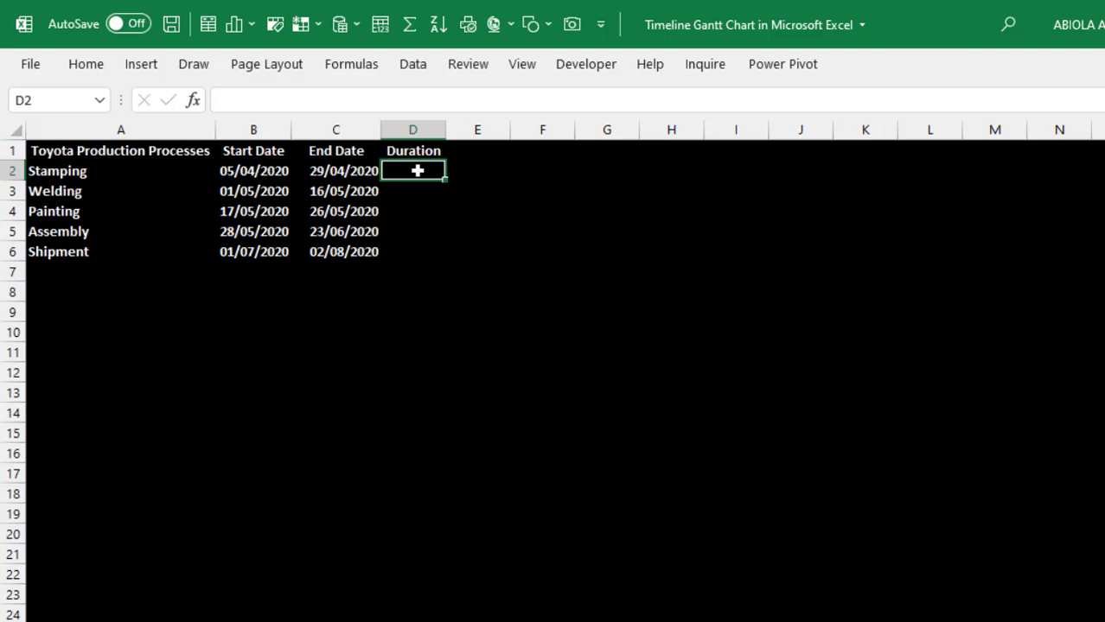
Step: Enter =C2-B2 in D2 and fill it down to D6, giving durations 24, 15, 9, 26, 32
type("=")
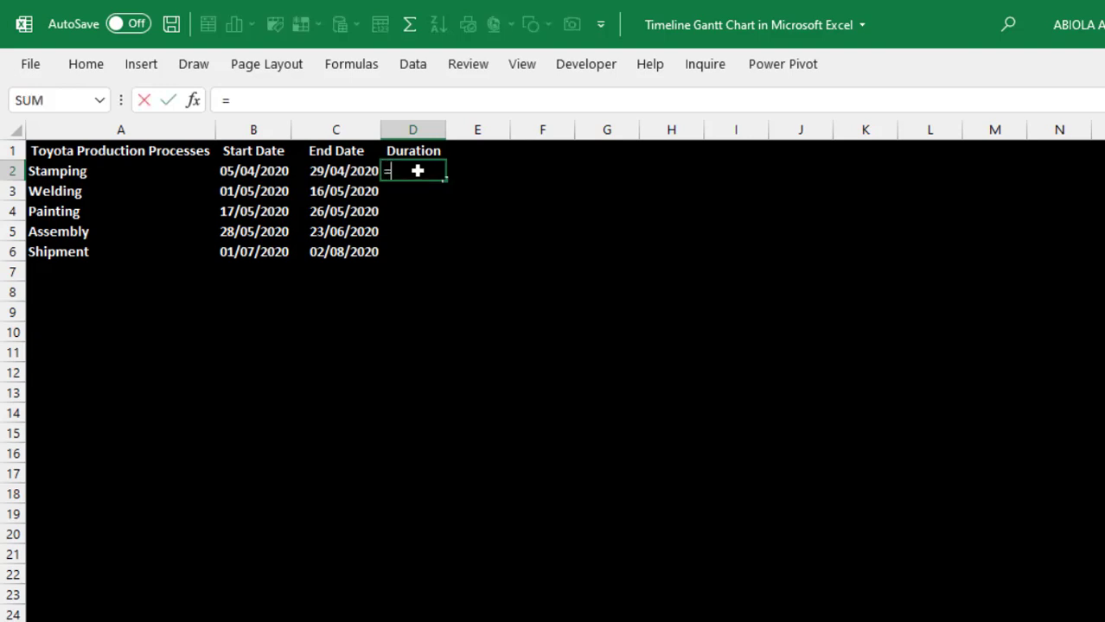
left_click(346, 171)
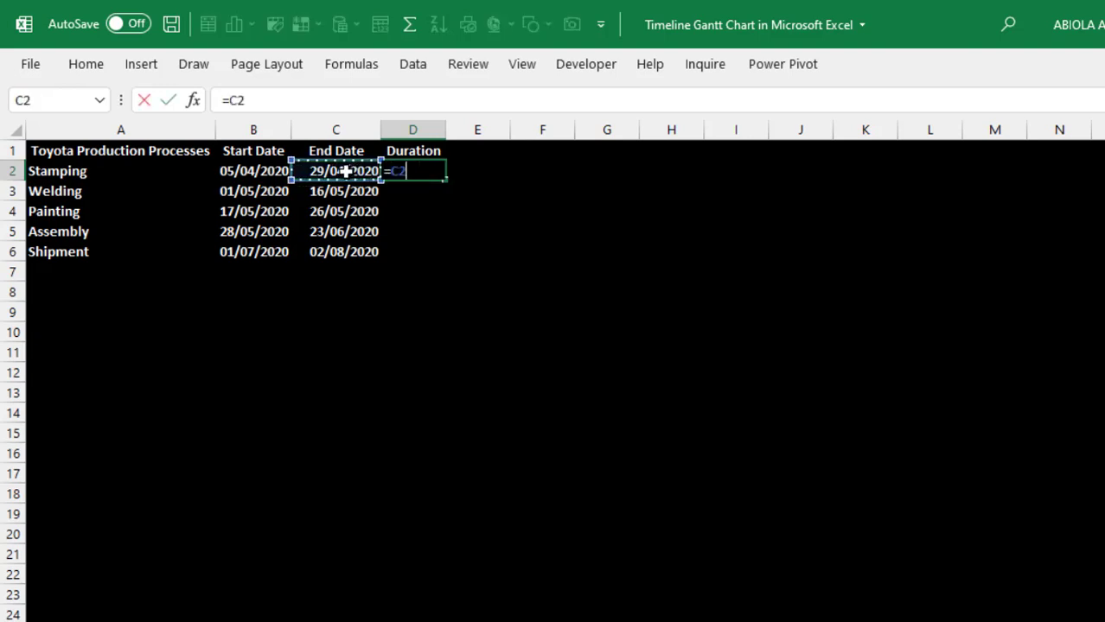
type("-")
left_click(245, 171)
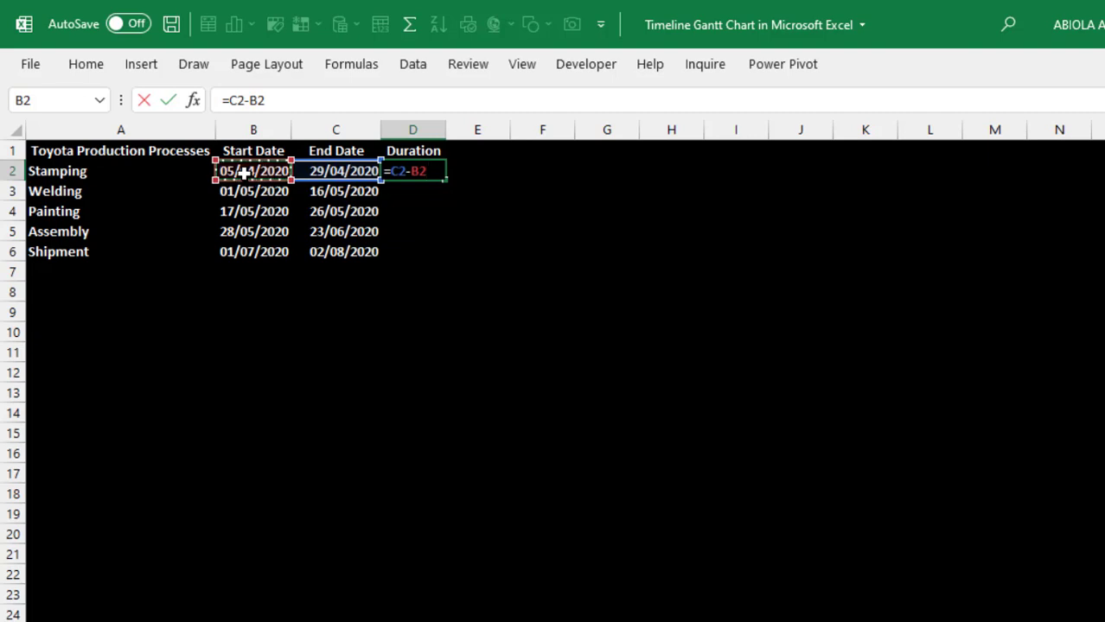
key("ctrl+Return")
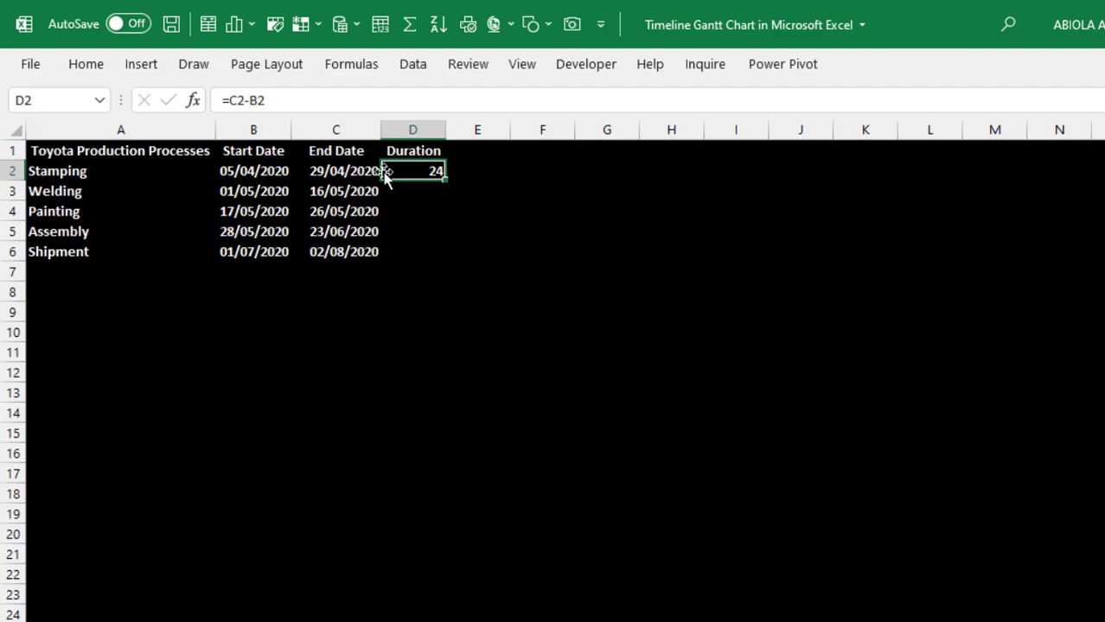
double_click(445, 179)
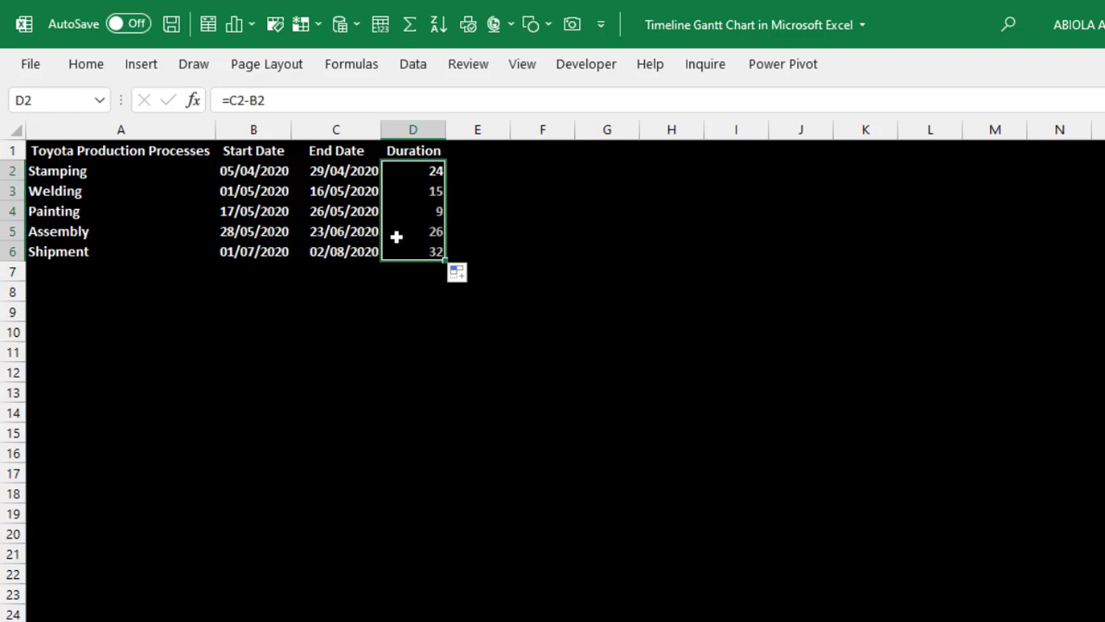
left_click(359, 343)
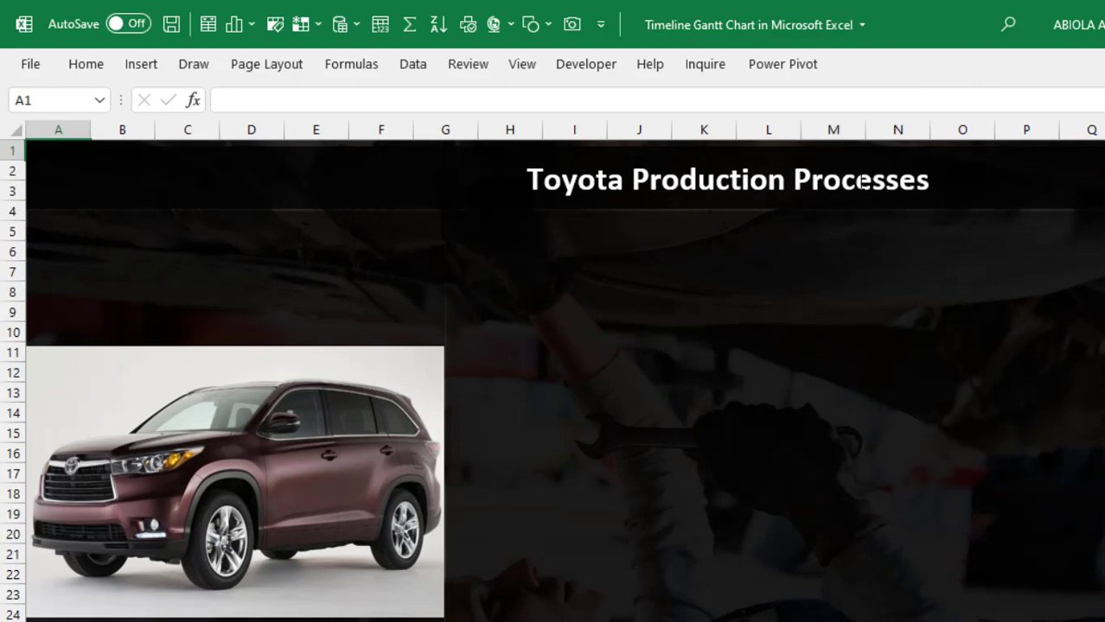
Step: Select the process table A1:D6 and capture it with the Camera tool
left_click(779, 365)
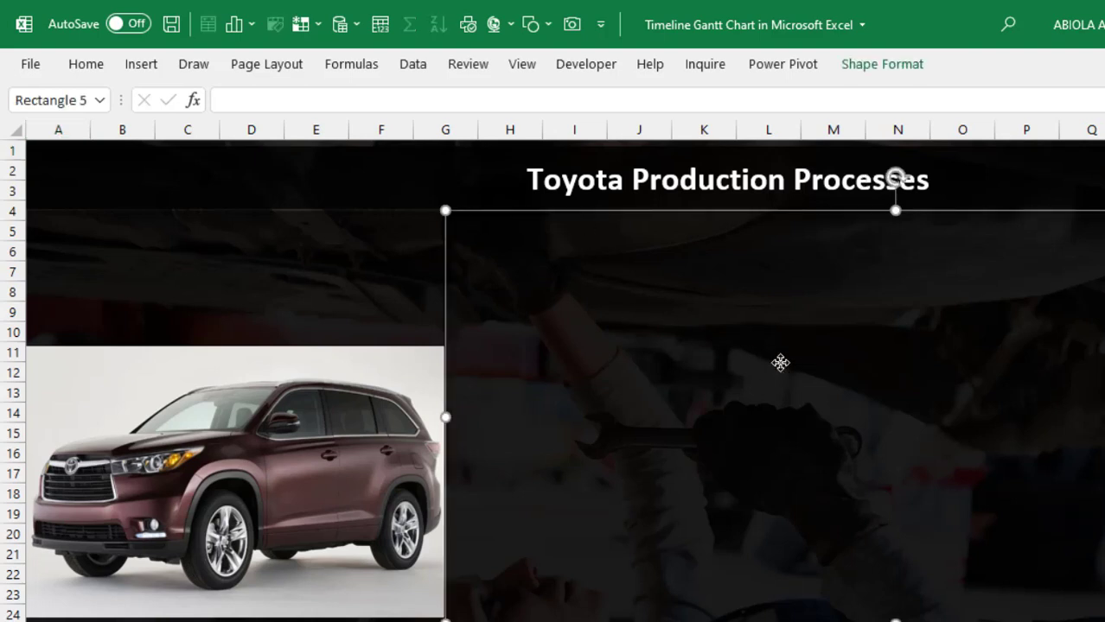
left_click(302, 288)
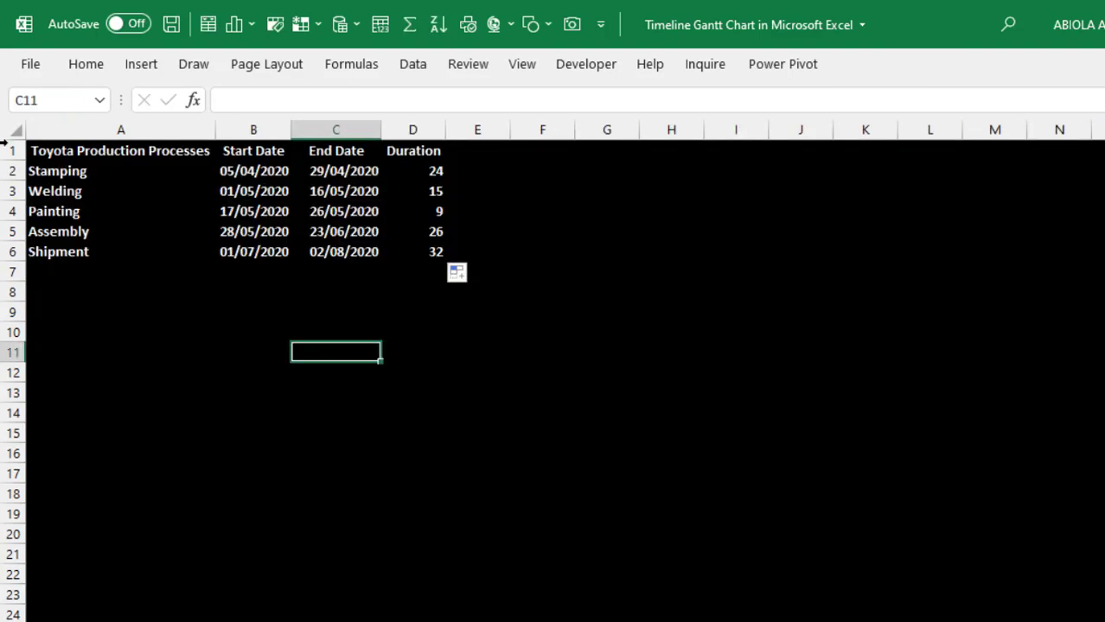
left_click_drag(50, 149, 415, 244)
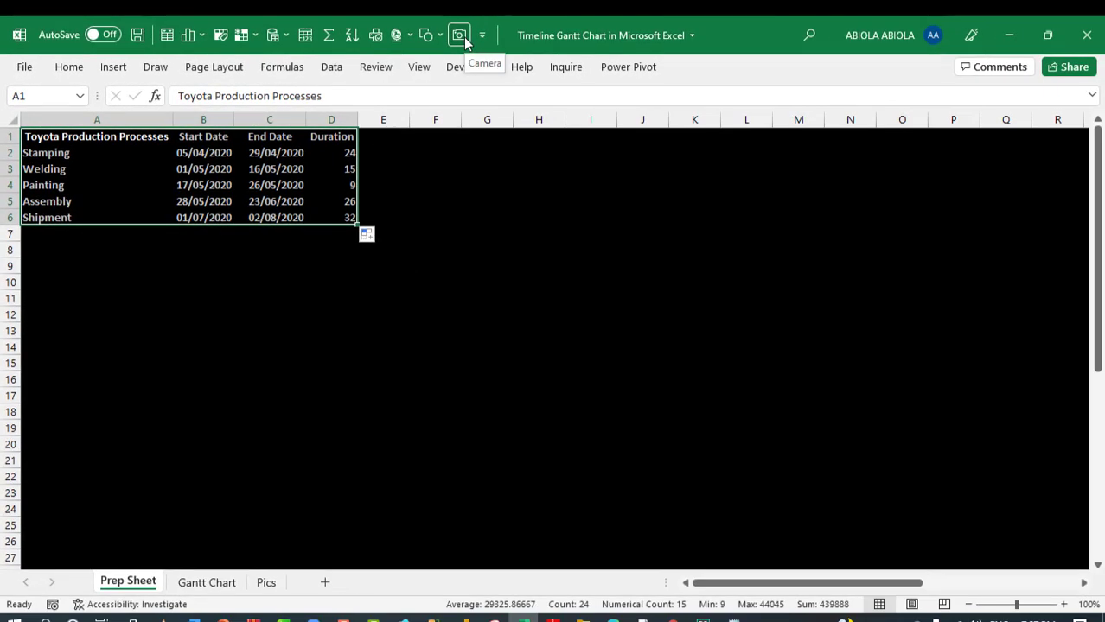
left_click(460, 37)
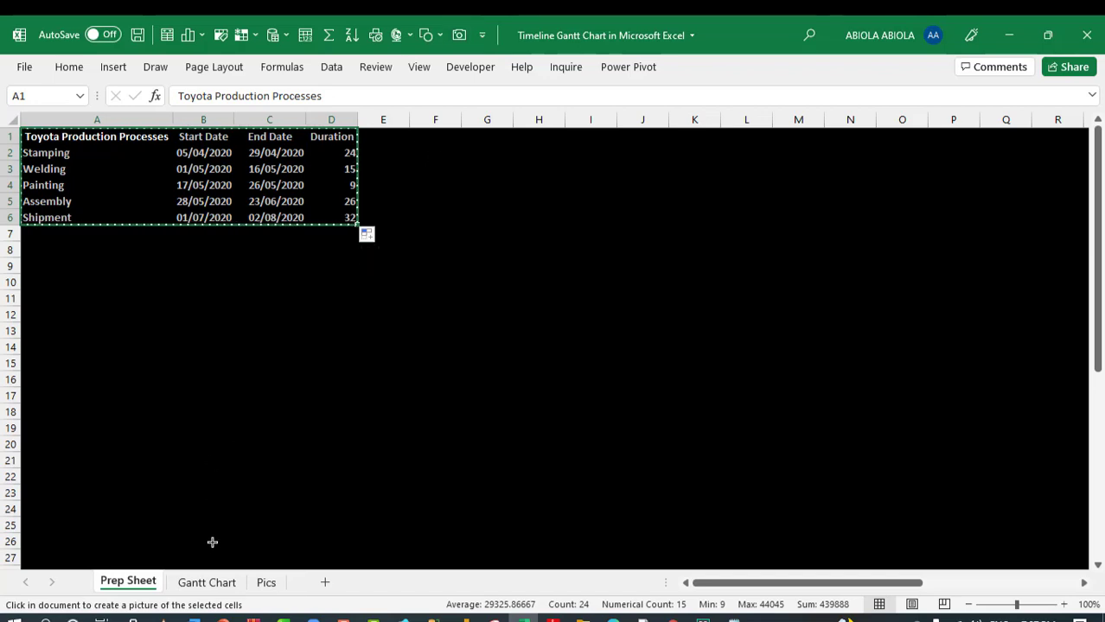
Step: Place the linked table picture on the Gantt Chart sheet above the car image
left_click(205, 583)
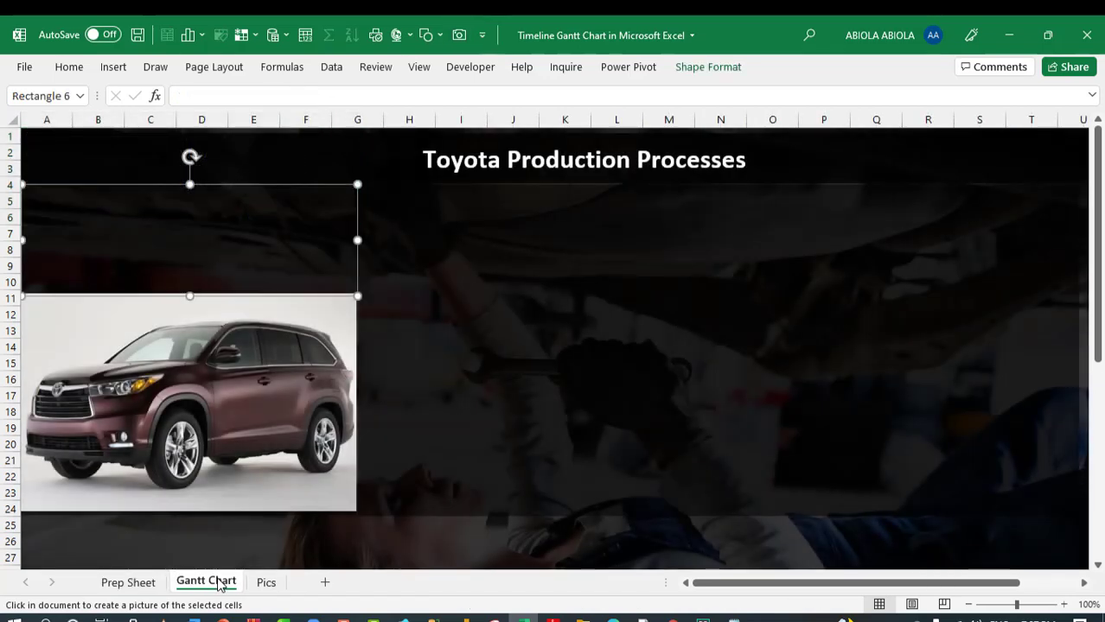
left_click(143, 217)
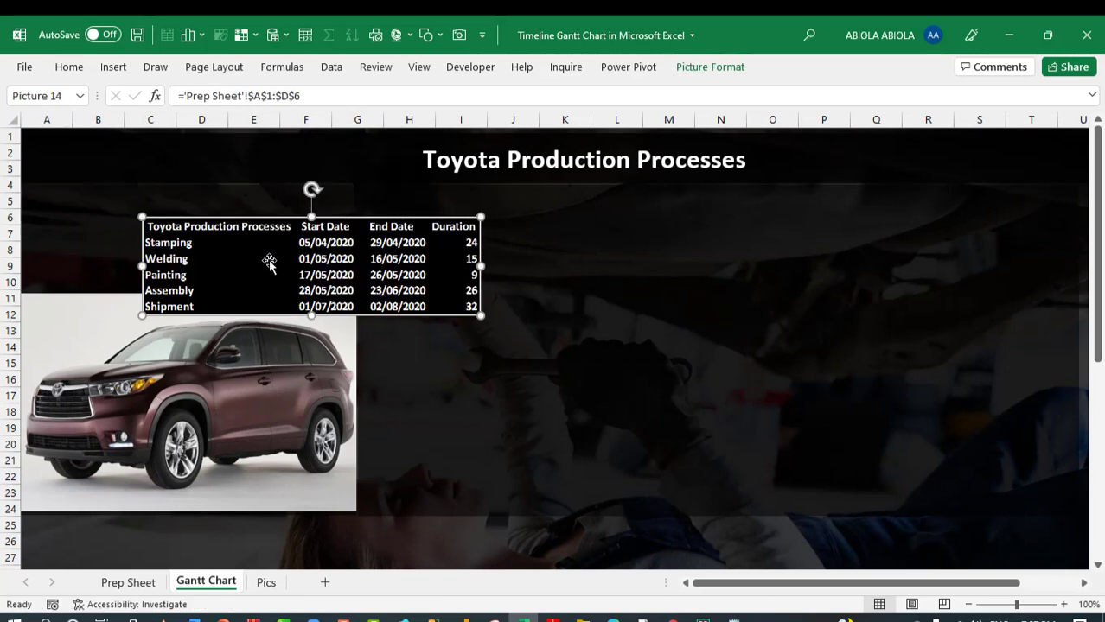
left_click_drag(269, 263, 148, 229)
left_click(214, 386)
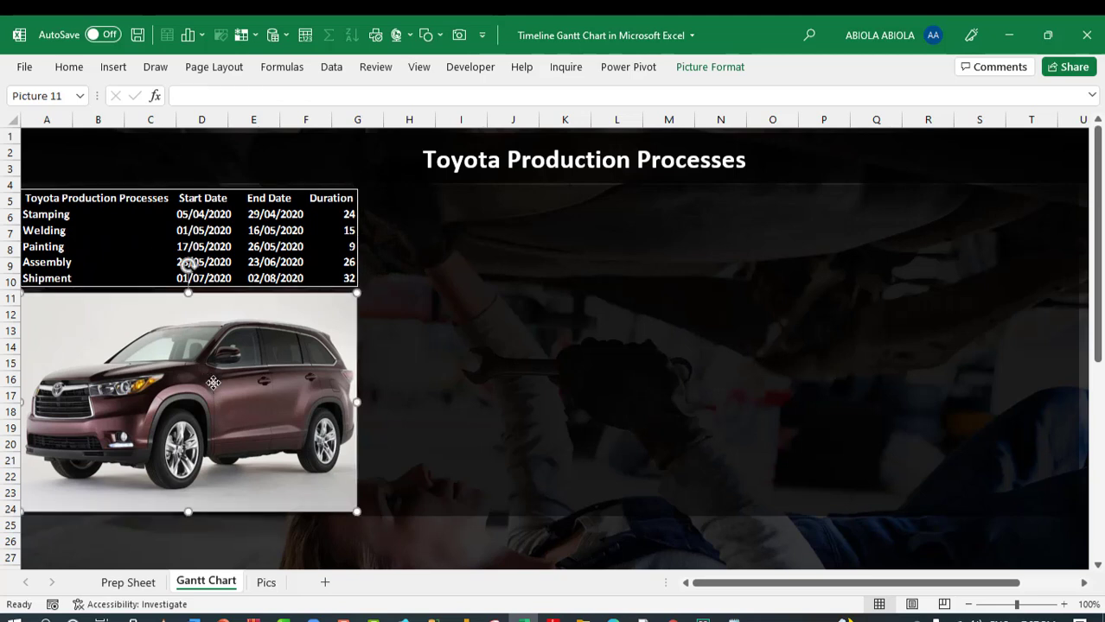
left_click(143, 585)
Step: Insert an empty stacked bar chart on the Prep Sheet
left_click(508, 380)
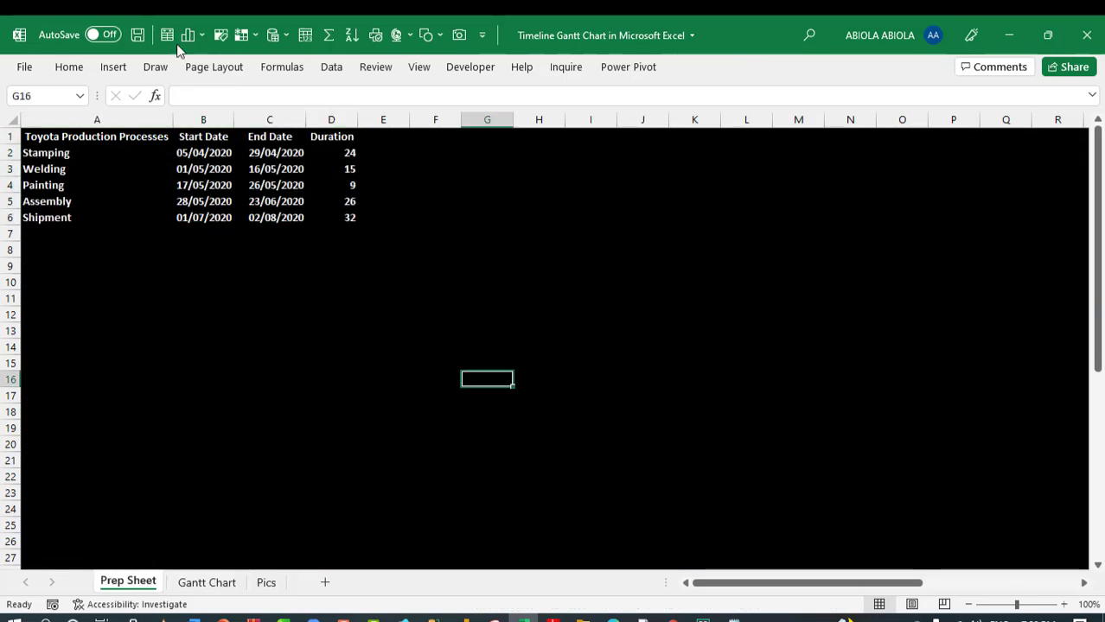
left_click(116, 65)
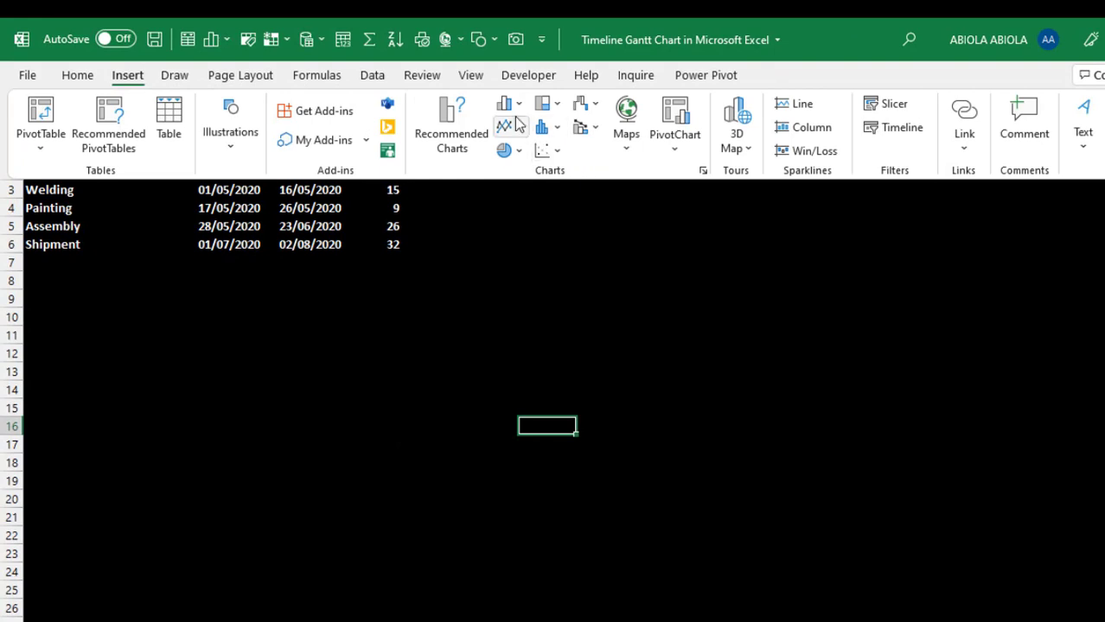
left_click(508, 109)
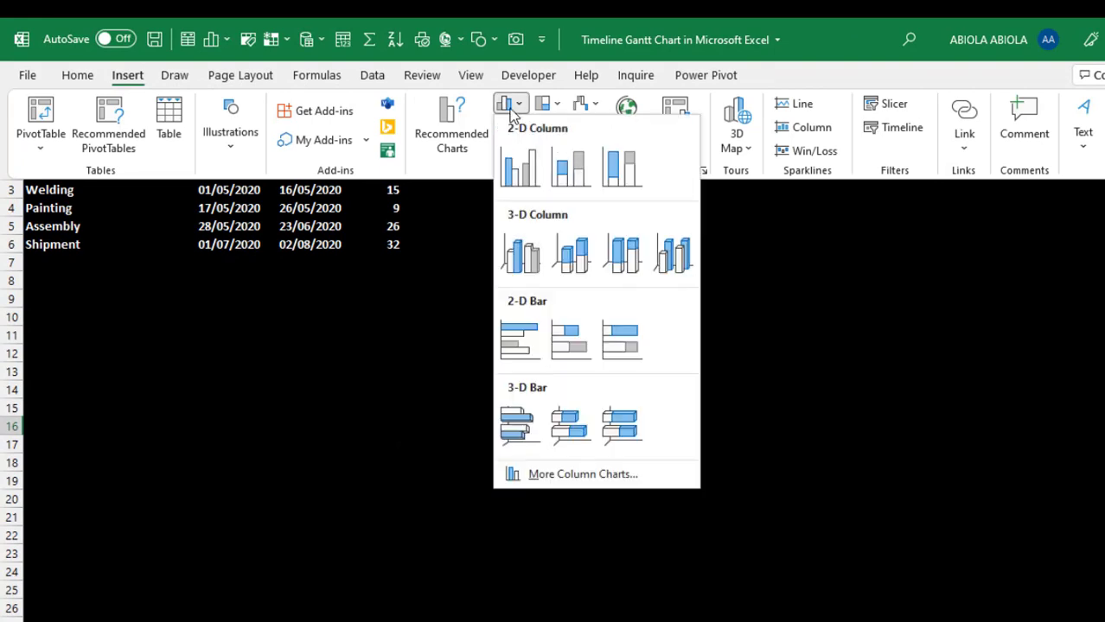
left_click(577, 346)
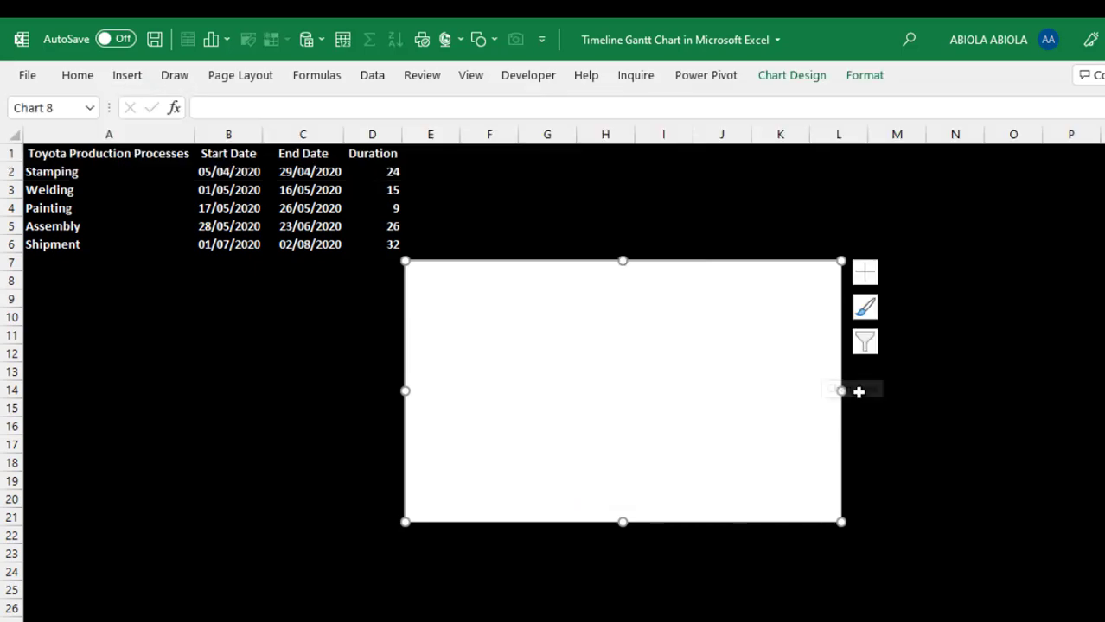
left_click_drag(846, 392, 904, 377)
left_click(715, 395)
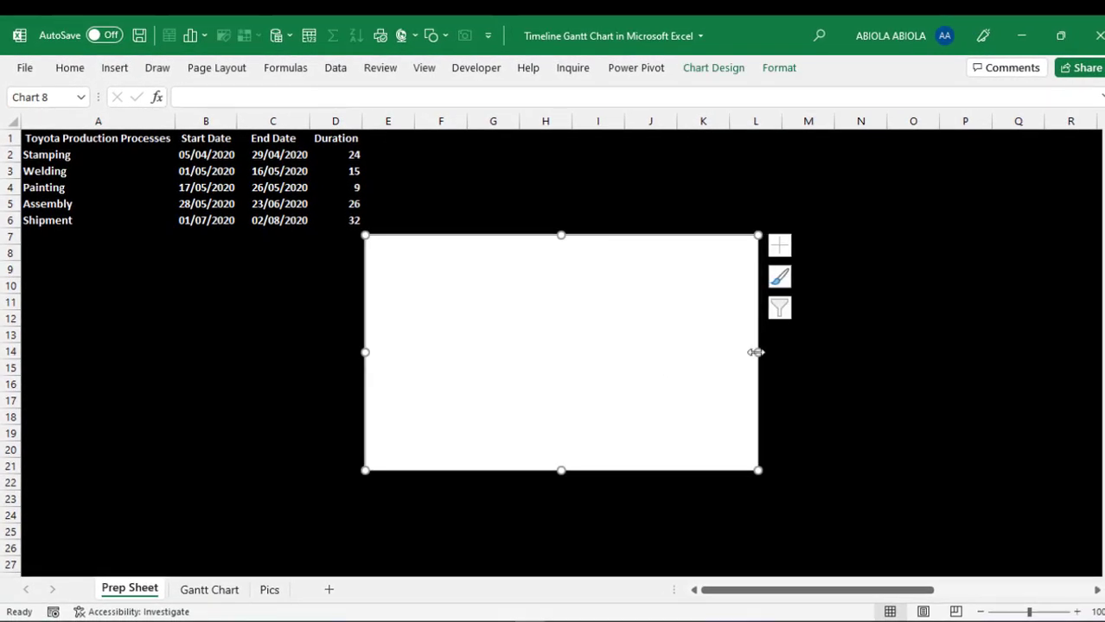
Step: Give the chart area a solid black fill
right_click(729, 291)
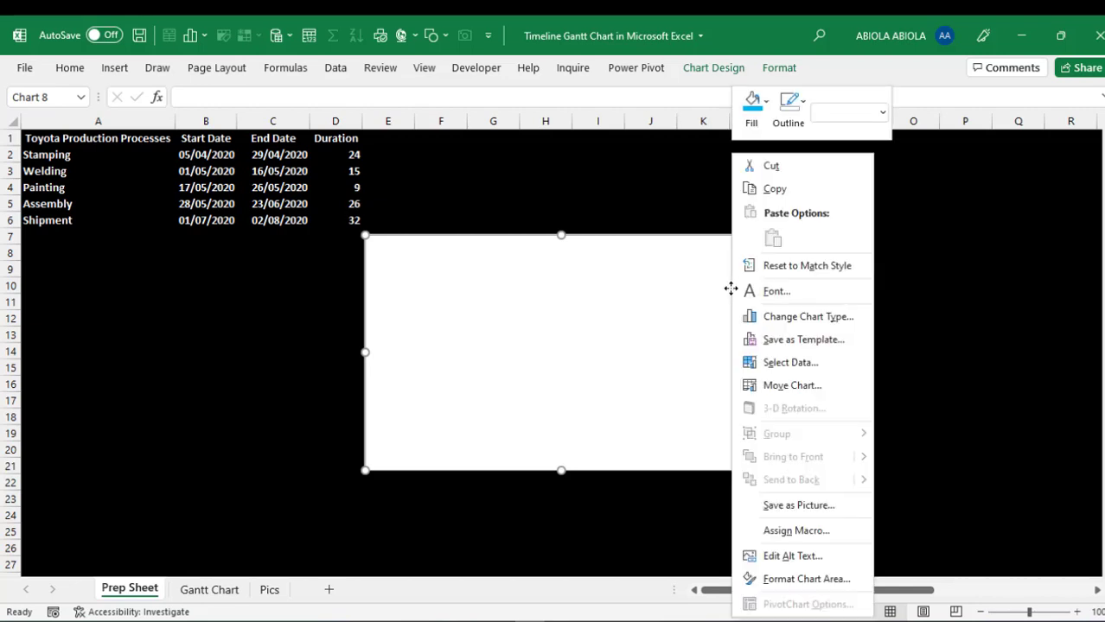
left_click(782, 579)
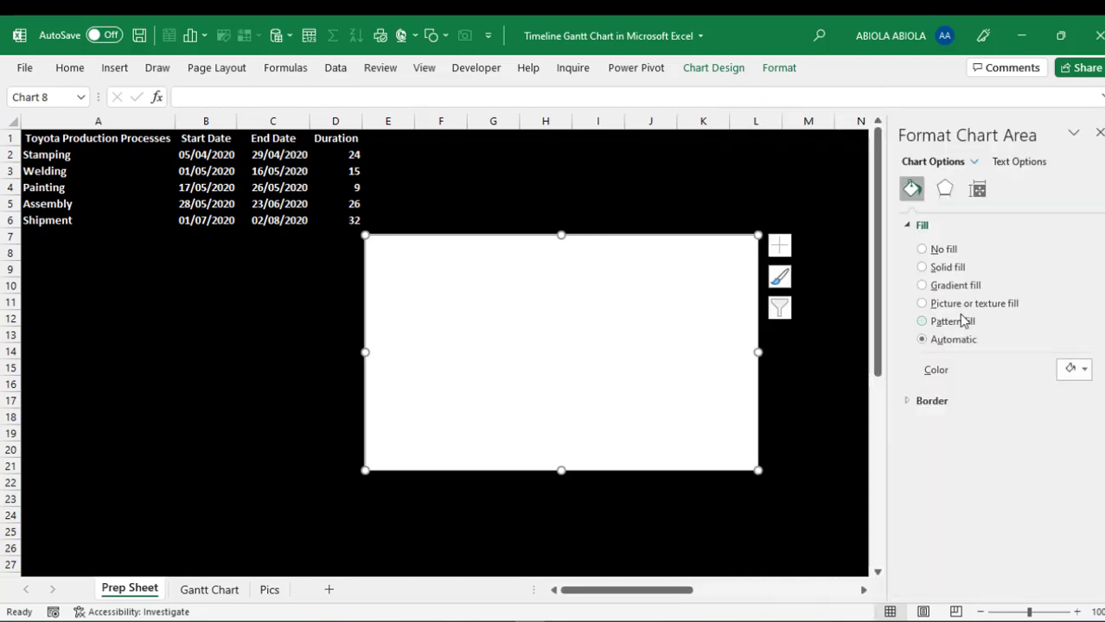
left_click(1079, 369)
left_click(997, 413)
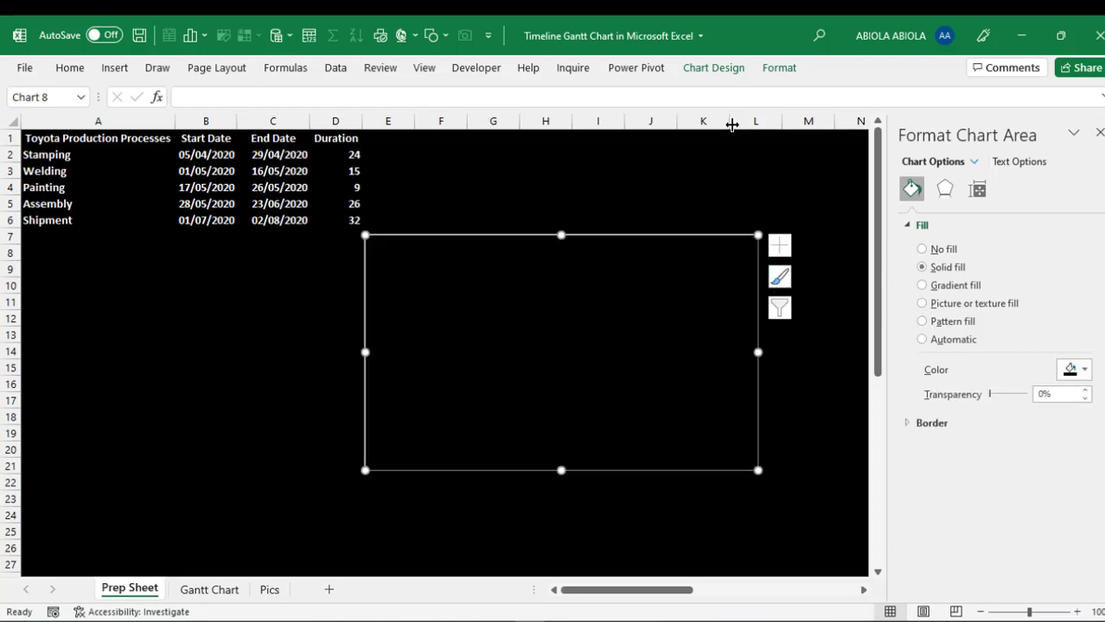
left_click(713, 69)
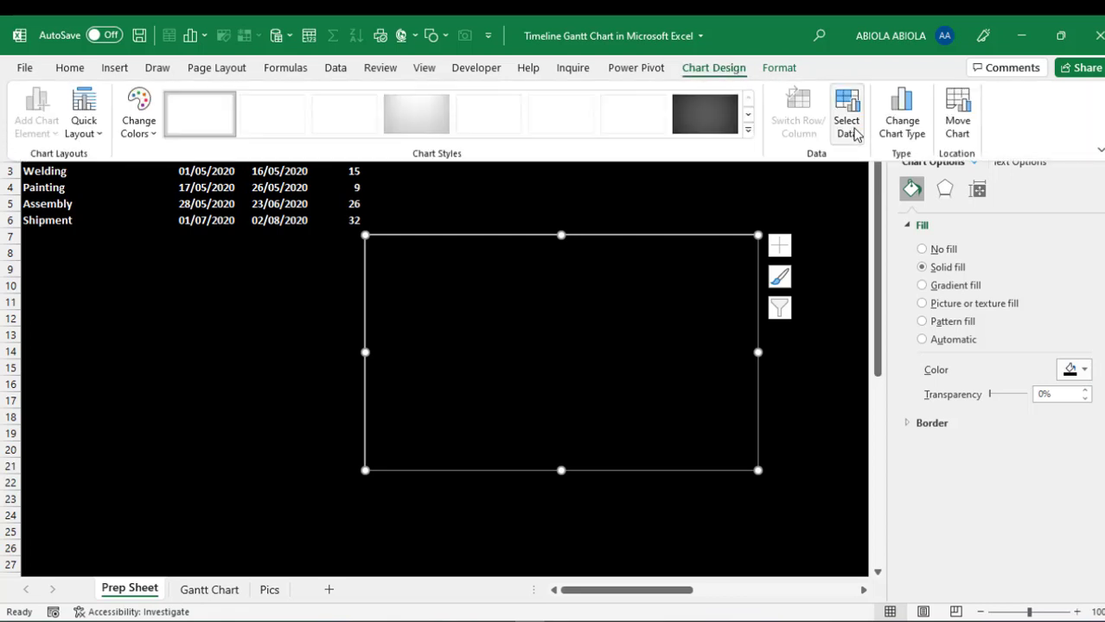
Step: Add a Start Date series named from B1 with values B2:B6
left_click(852, 128)
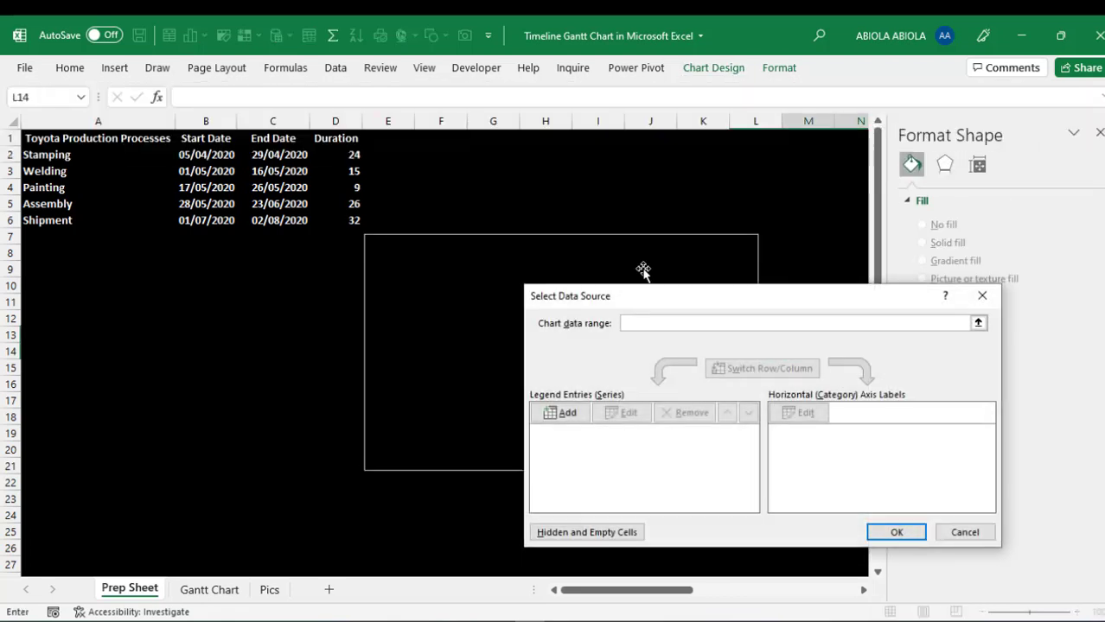
left_click_drag(669, 298, 604, 178)
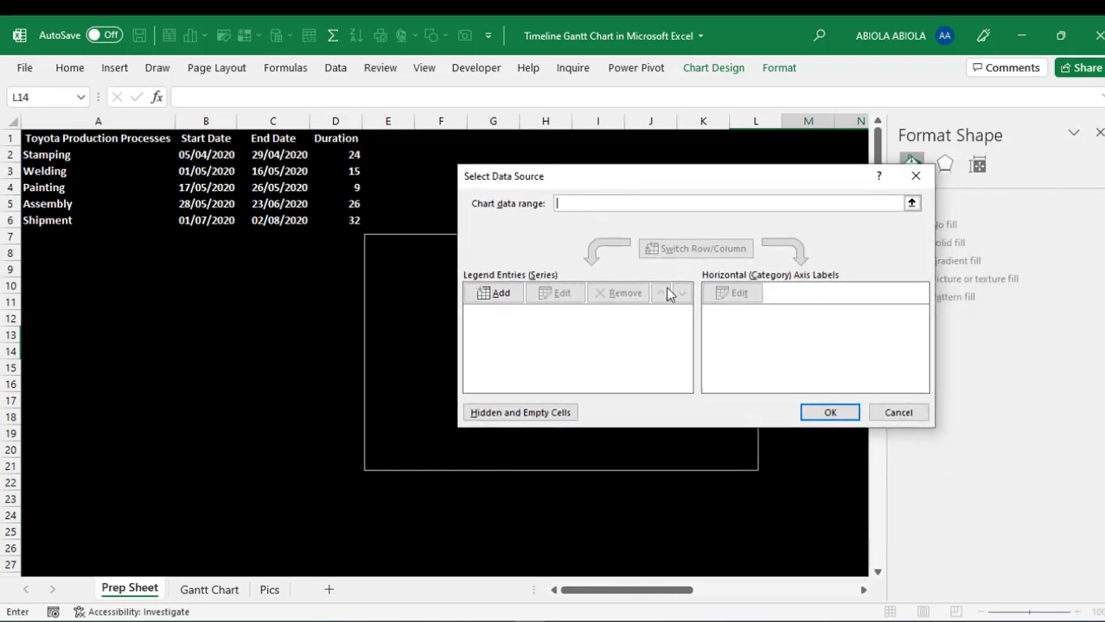
left_click(485, 295)
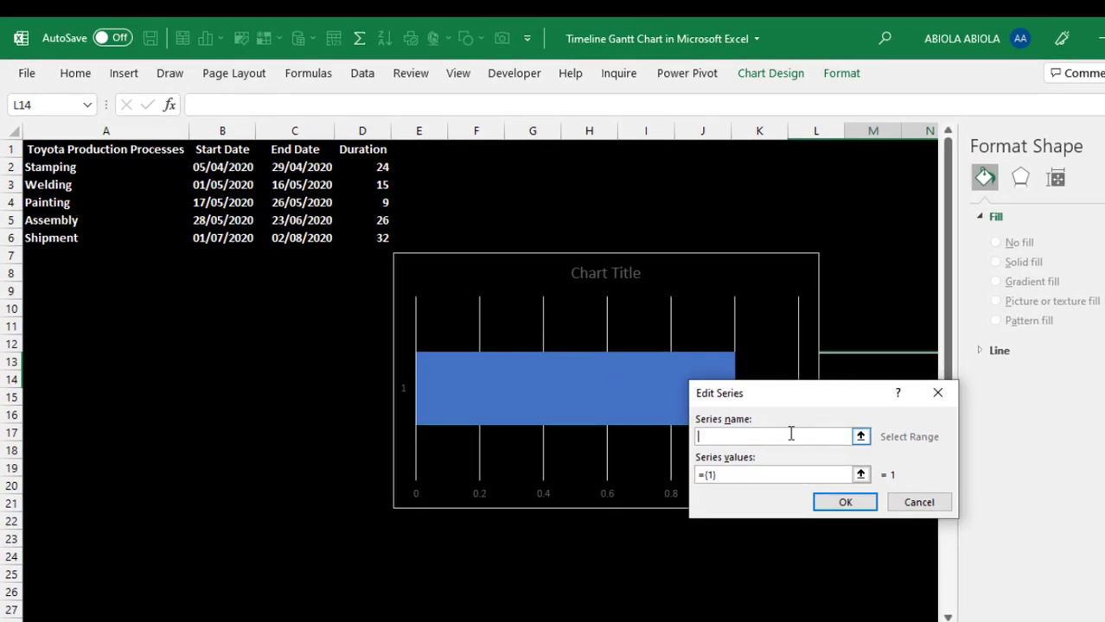
left_click(230, 150)
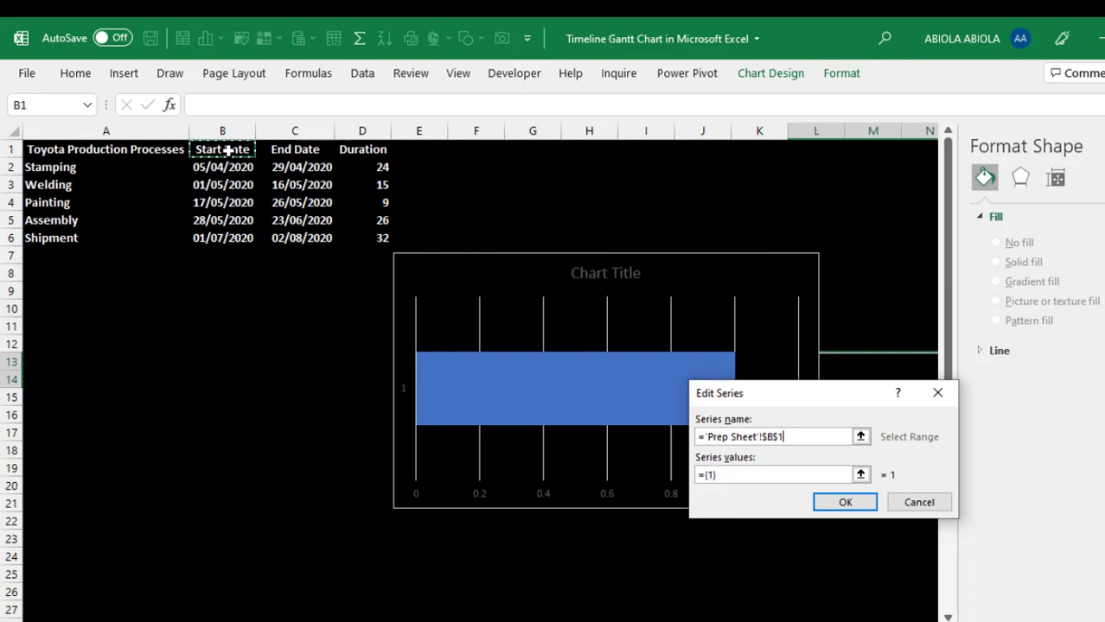
left_click(706, 475)
double_click(706, 475)
key("BackSpace")
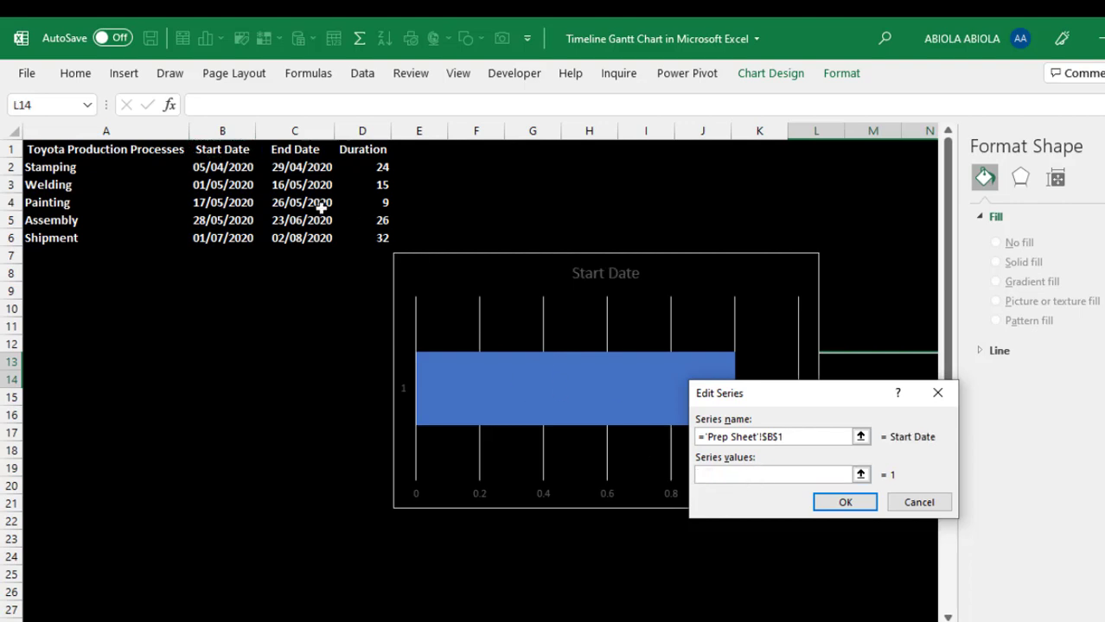
left_click_drag(208, 166, 208, 234)
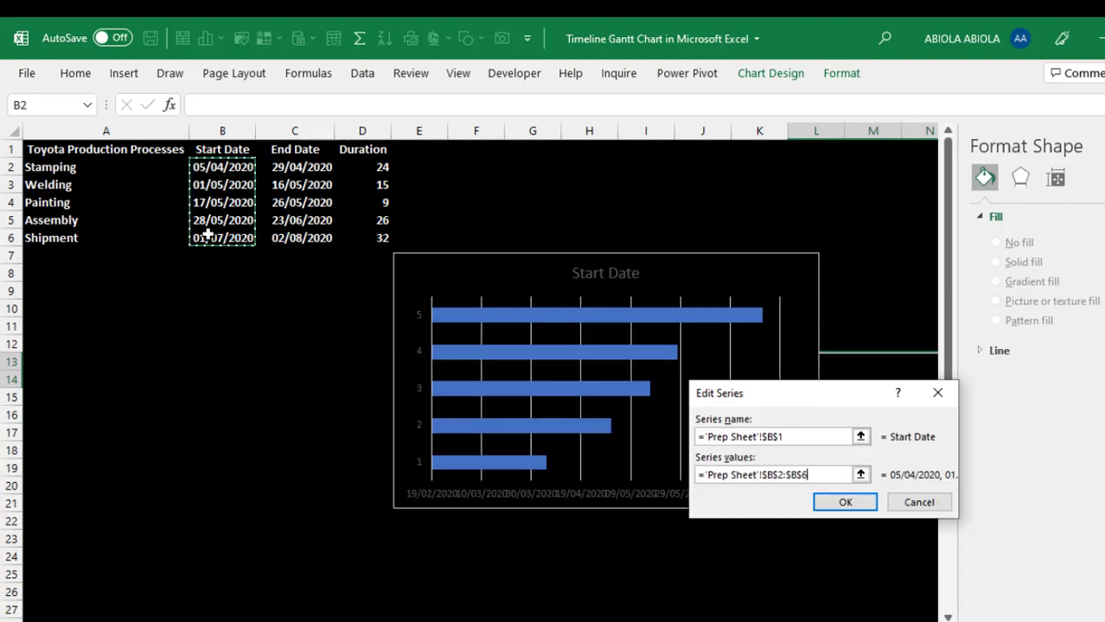
left_click(845, 504)
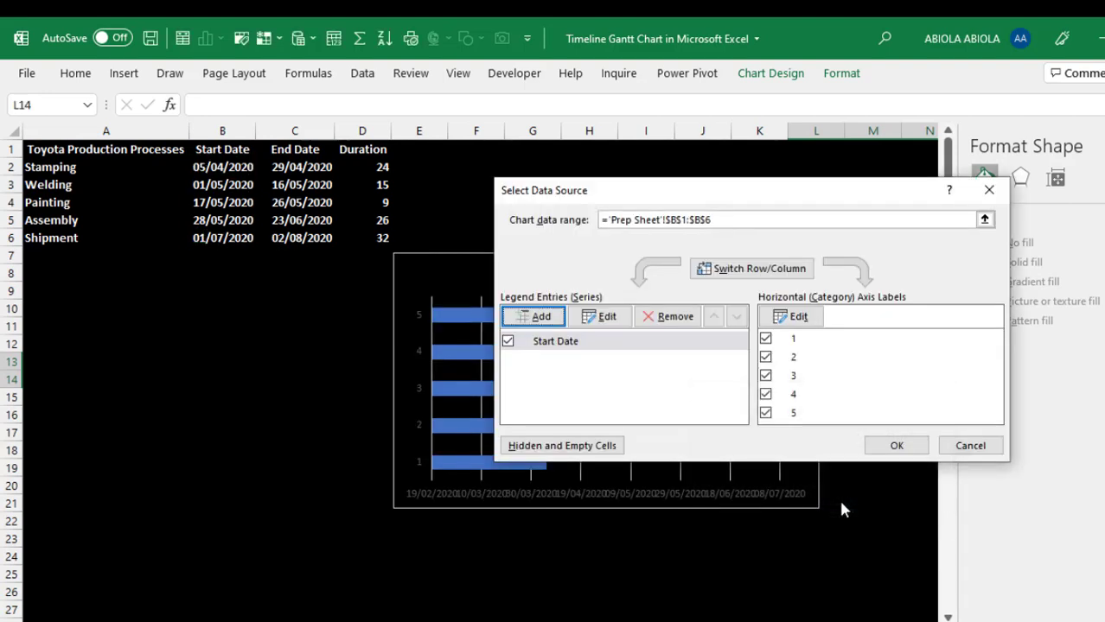
Step: Add a Duration series named from D1 with values D2:D6
left_click(529, 322)
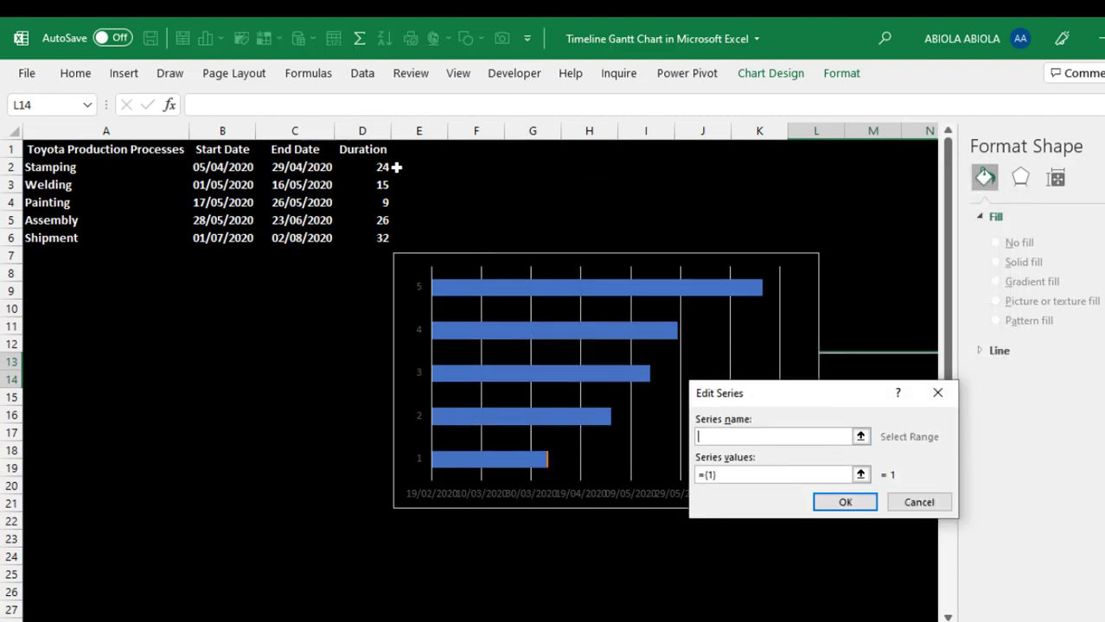
left_click(371, 151)
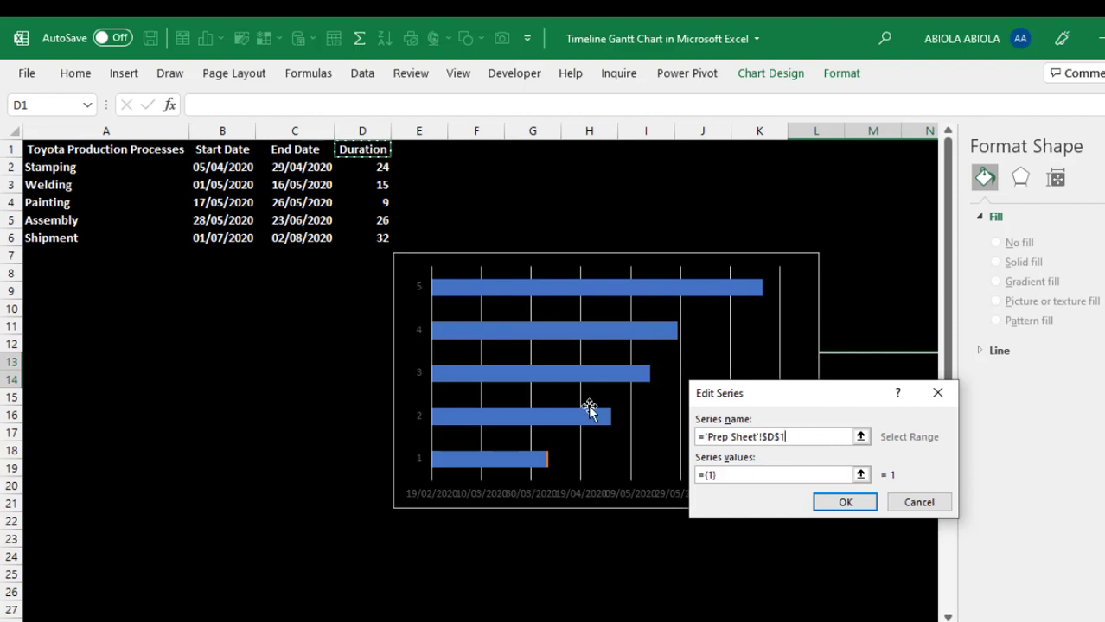
left_click(731, 477)
left_click_drag(731, 478, 708, 471)
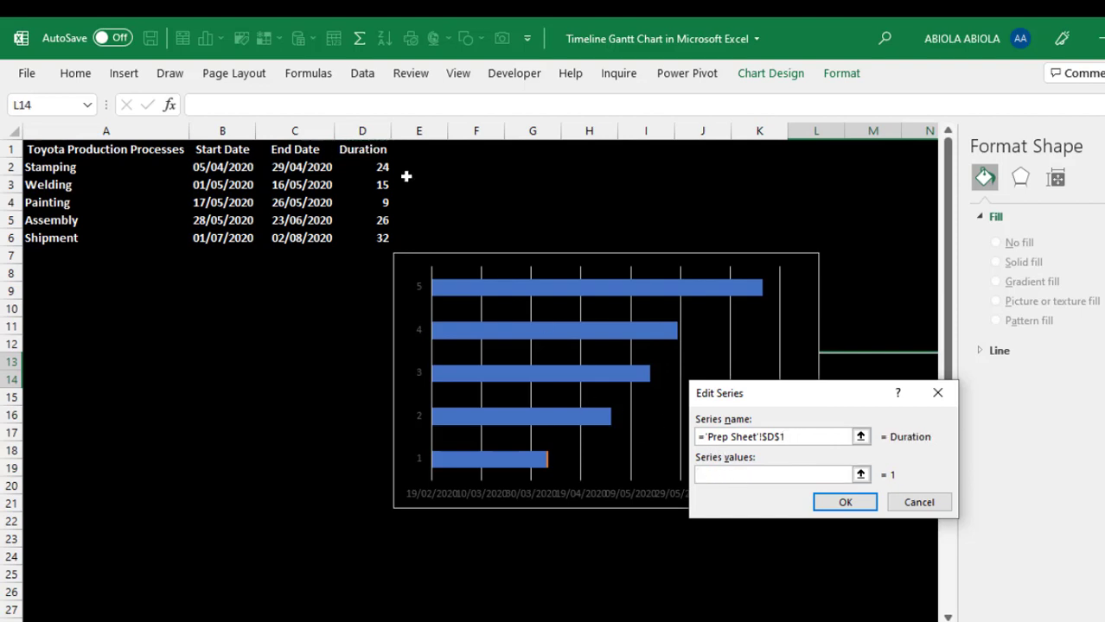
left_click_drag(377, 170, 381, 237)
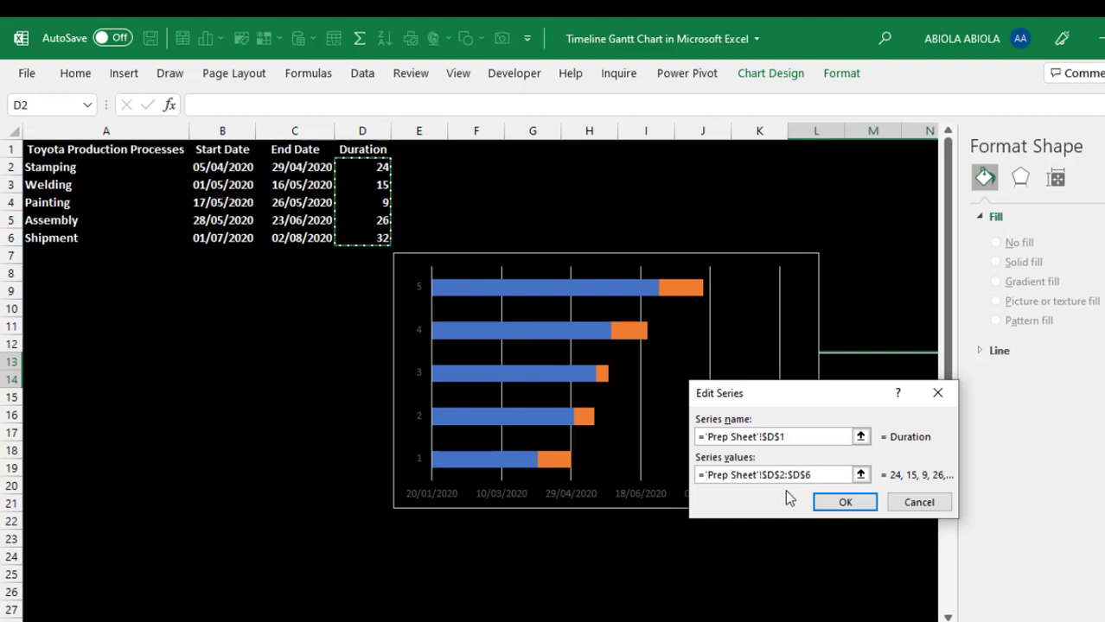
left_click(844, 505)
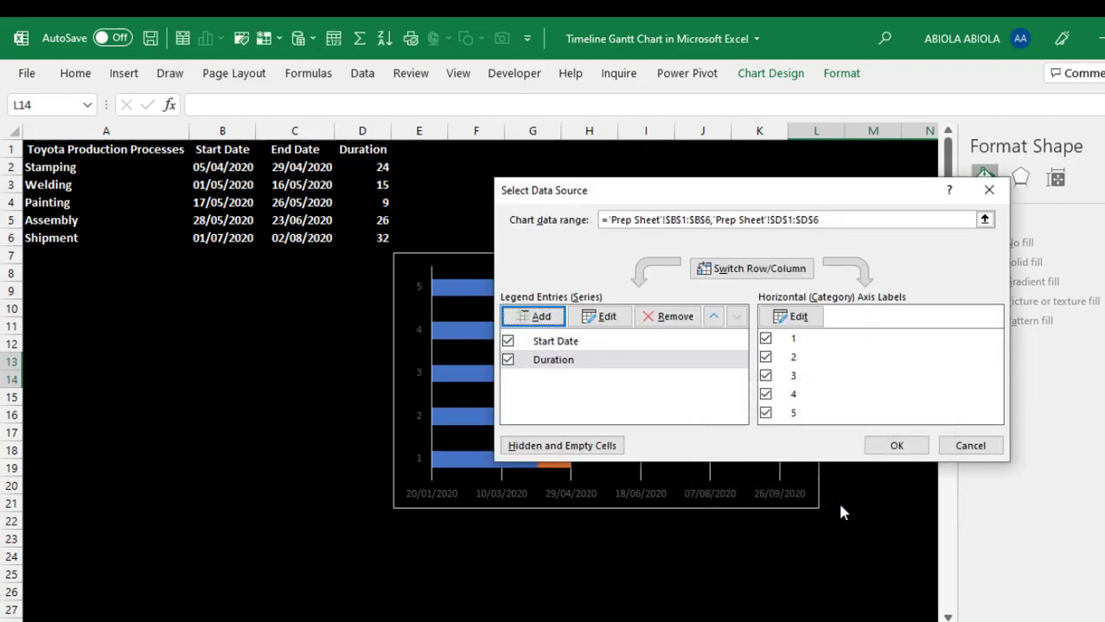
Step: Use the process names in A2:A6 as the chart's category axis labels
left_click(793, 318)
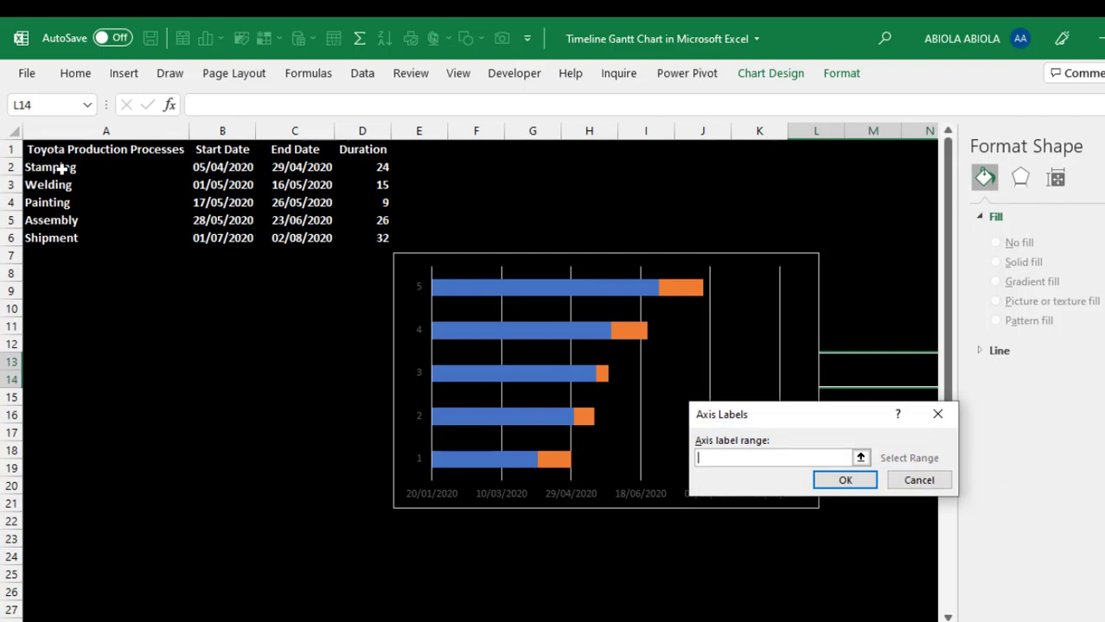
left_click_drag(62, 170, 74, 239)
left_click(847, 479)
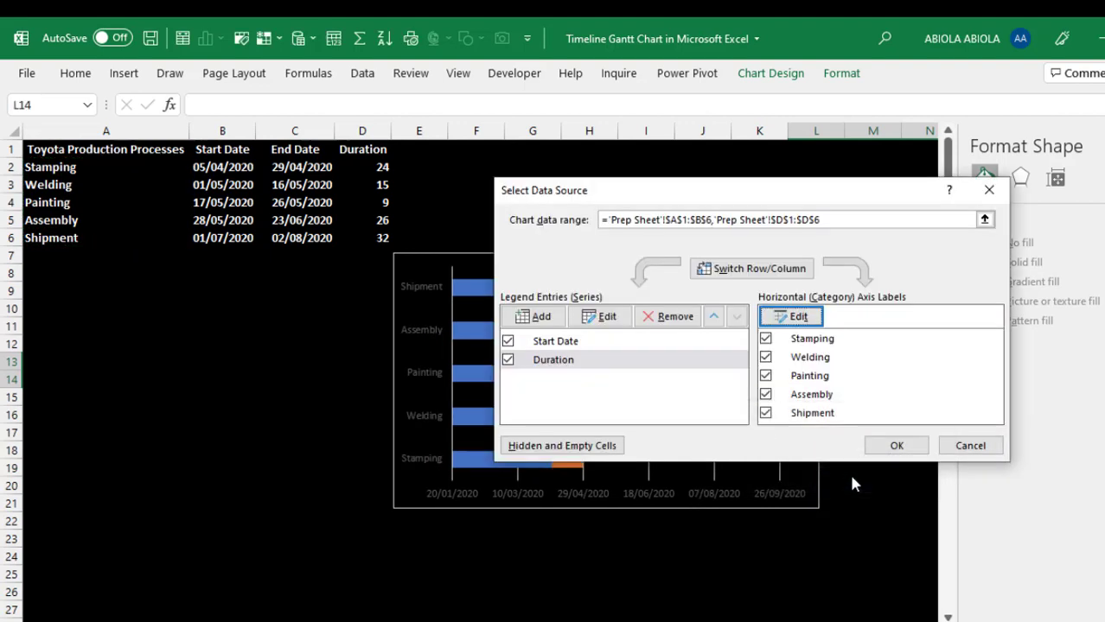
left_click(896, 447)
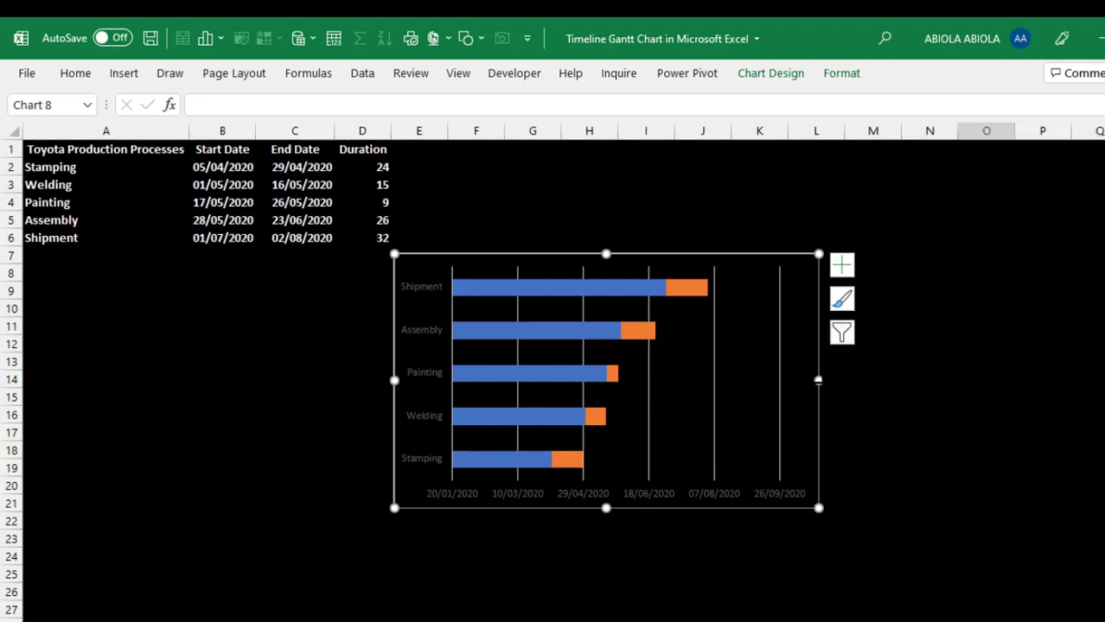
Step: Widen the chart to the right and add a chart title
left_click_drag(819, 381, 1070, 380)
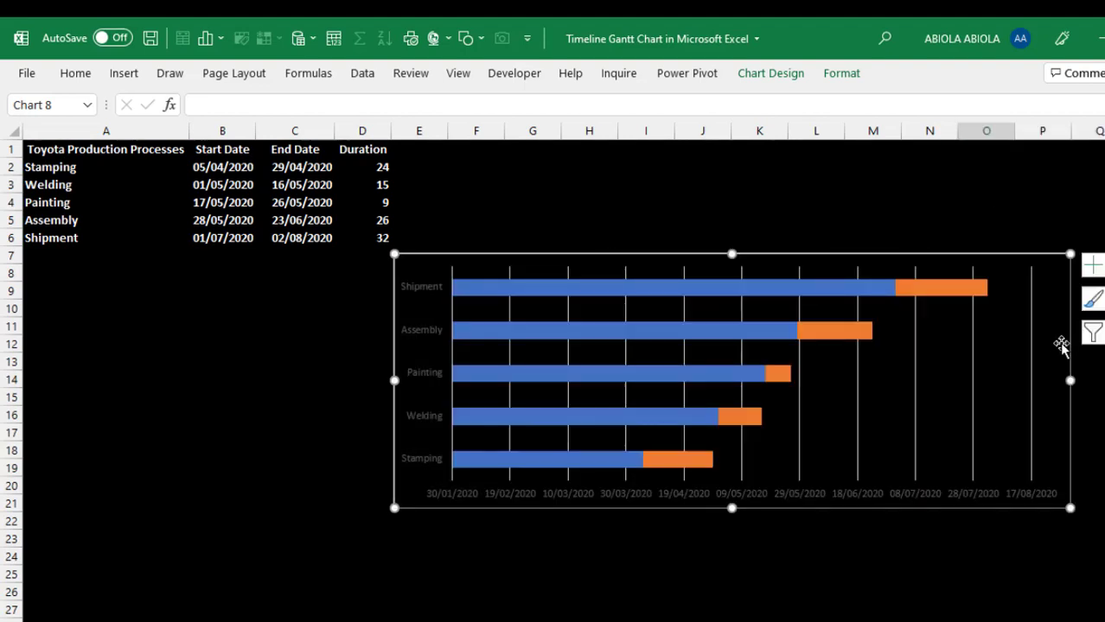
left_click(1093, 269)
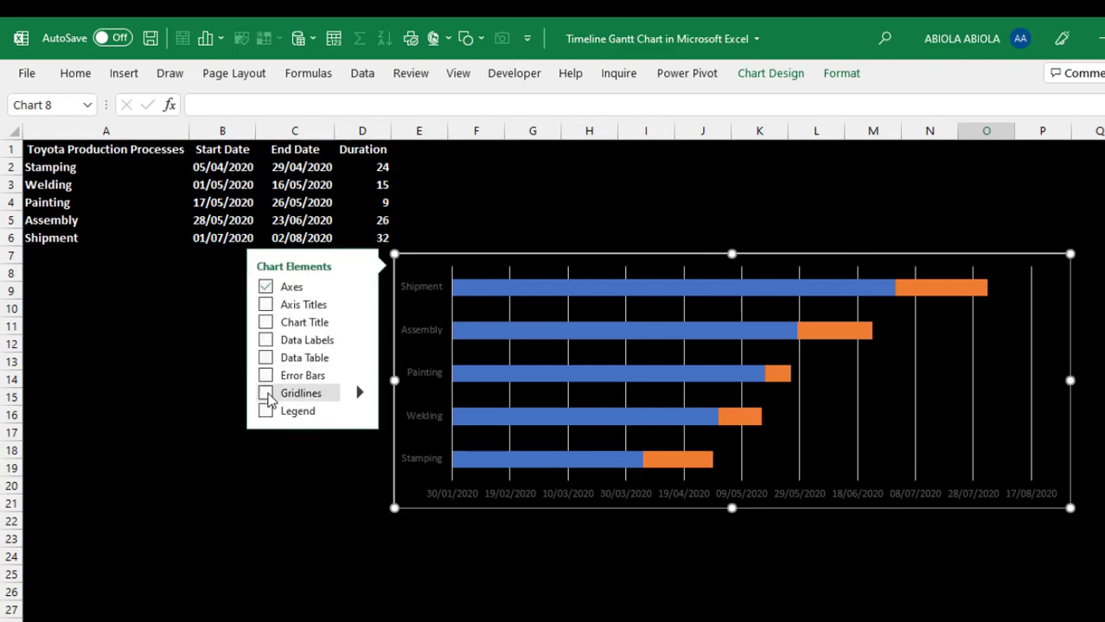
left_click(287, 327)
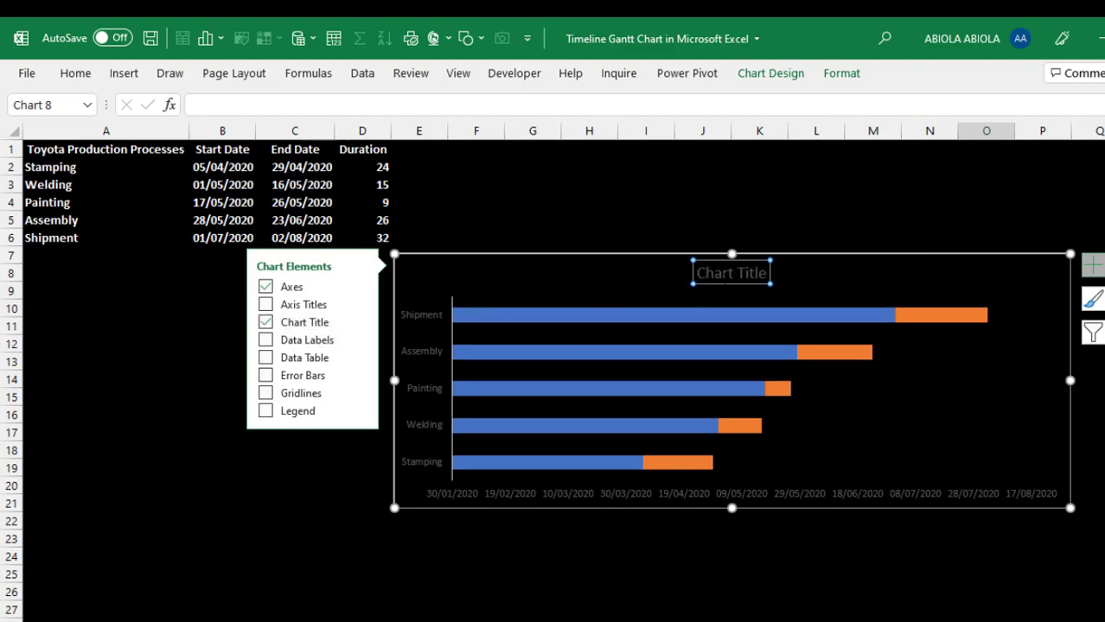
Step: Link the chart title to Prep Sheet cell A1 and make it bold white
left_click(294, 104)
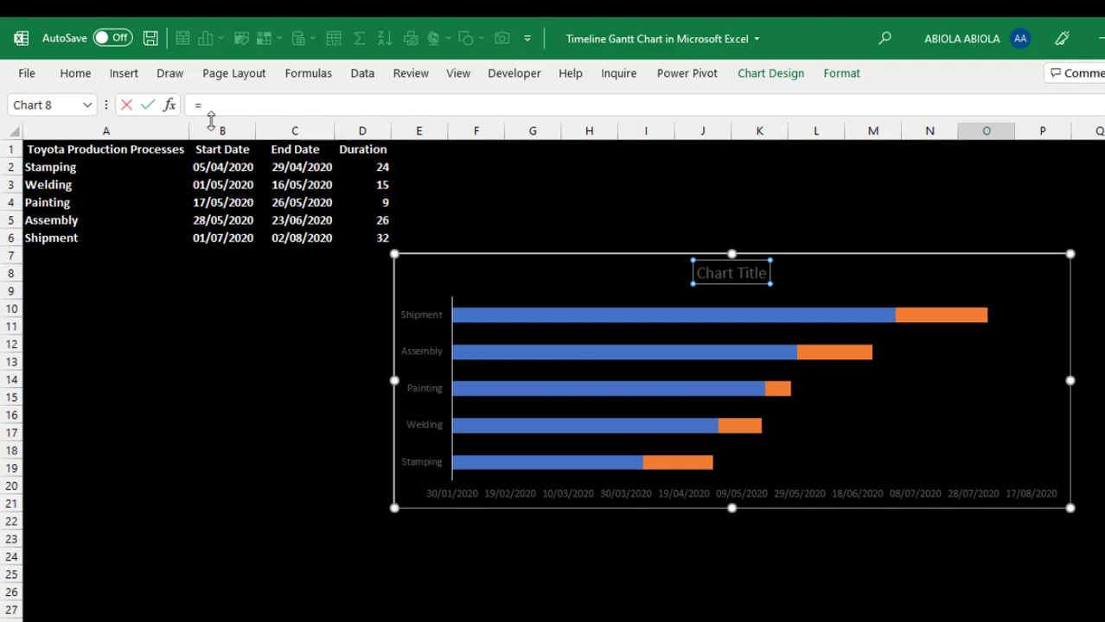
left_click(106, 149)
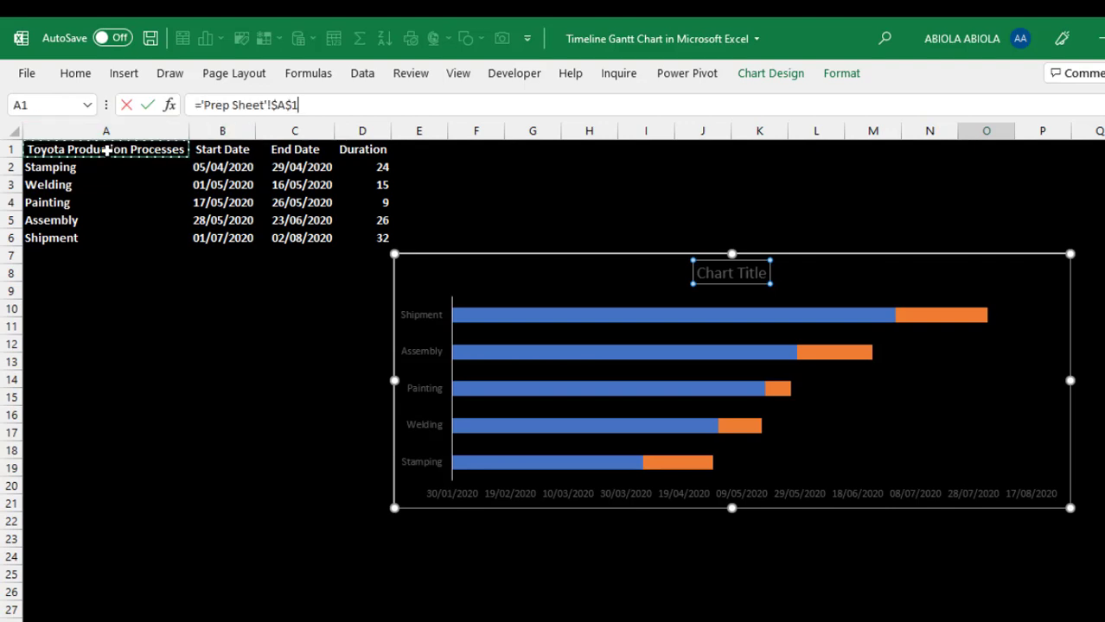
key("Return")
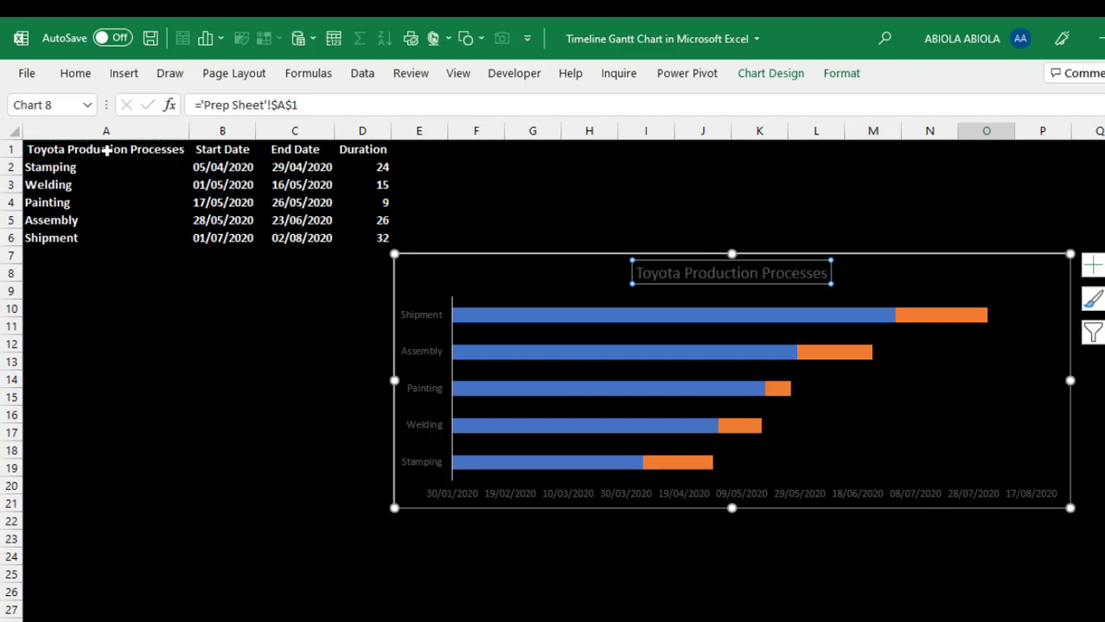
key("ctrl+b")
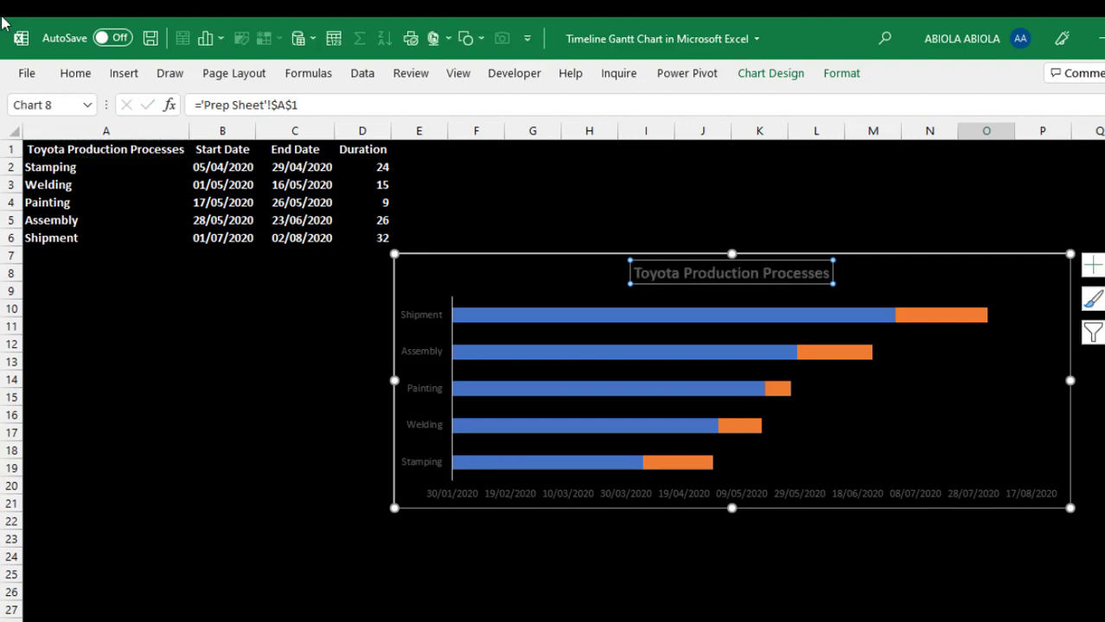
left_click(76, 72)
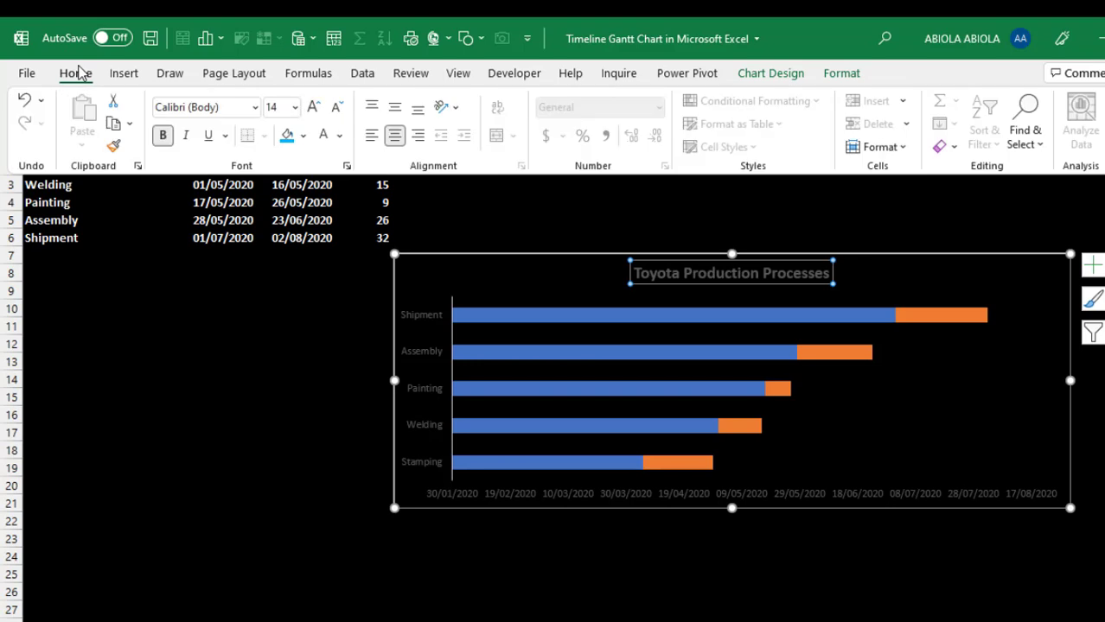
left_click(323, 138)
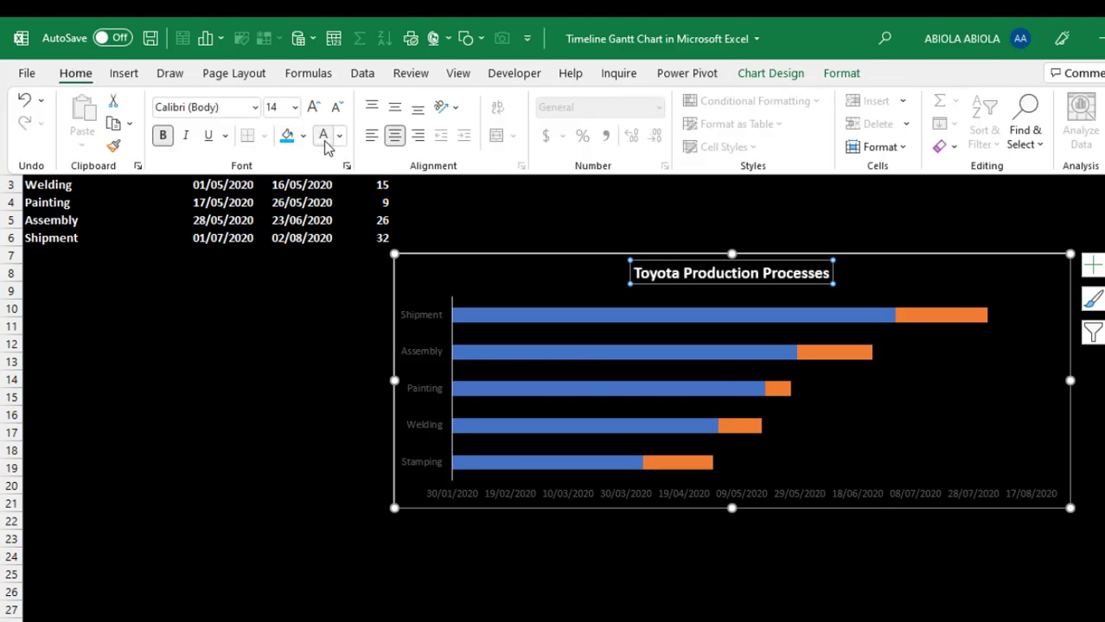
Step: Copy the title's bold white formatting onto the process-name and date axis labels
left_click(412, 349)
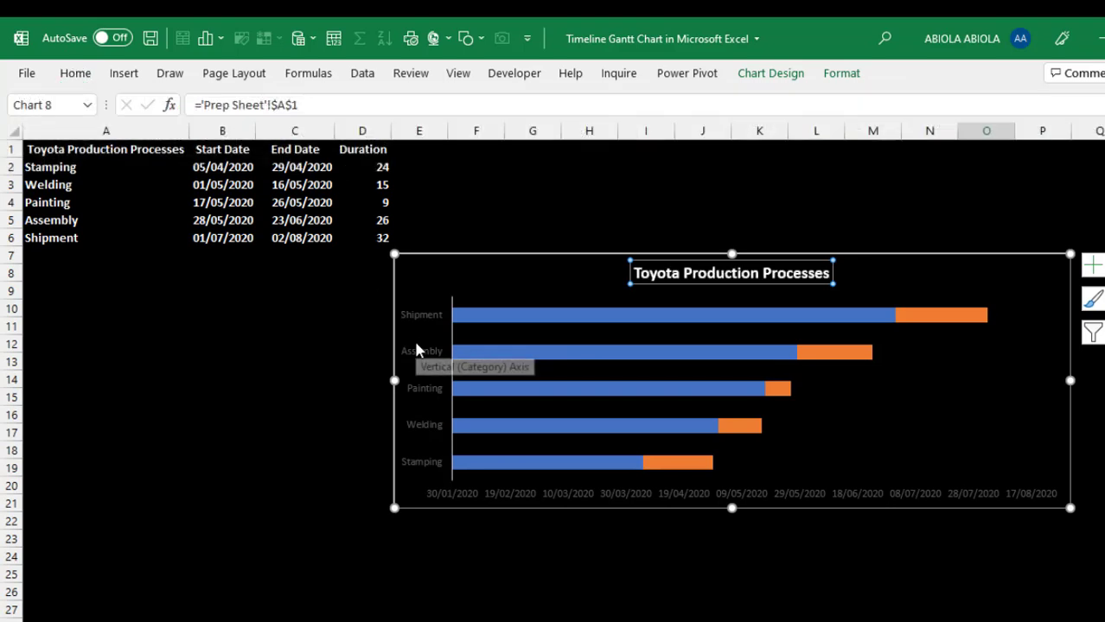
left_click(413, 348)
left_click(712, 282)
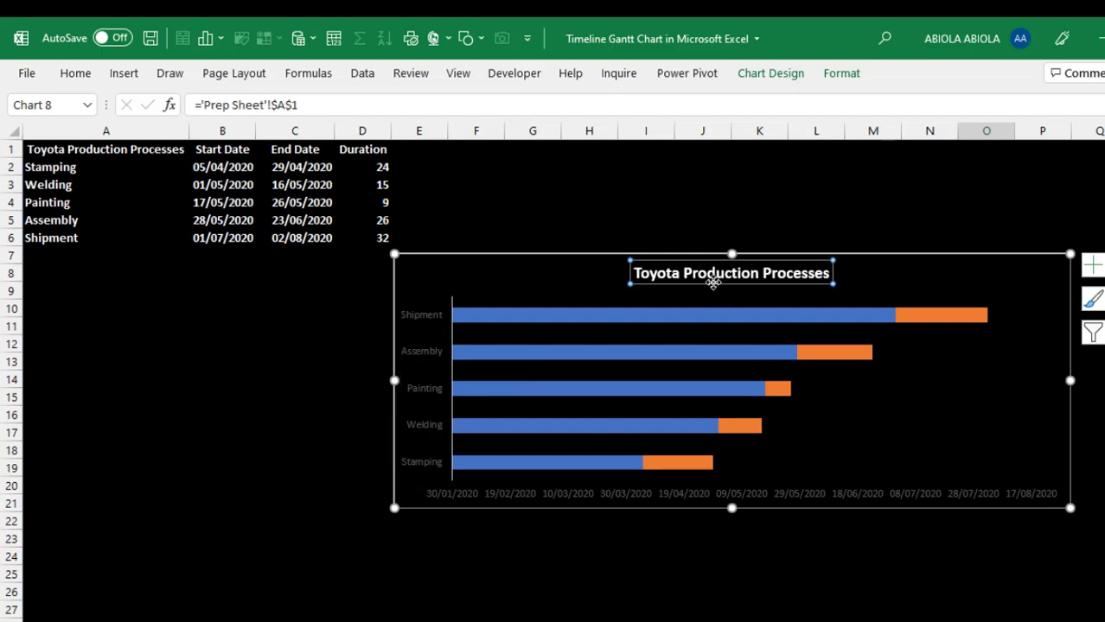
left_click(87, 80)
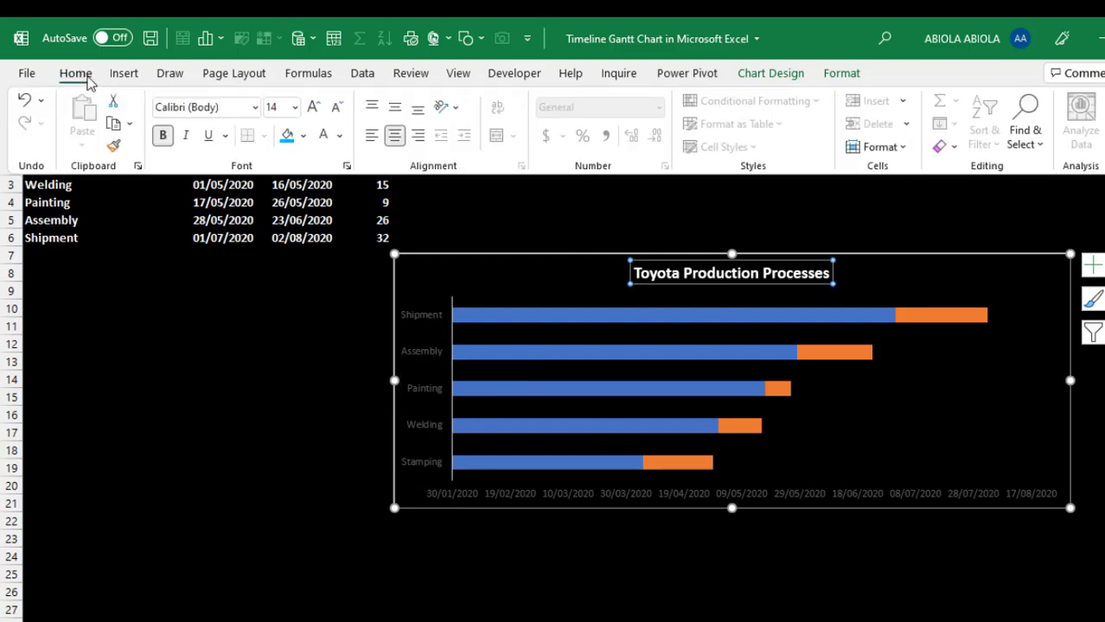
left_click(115, 148)
left_click(417, 365)
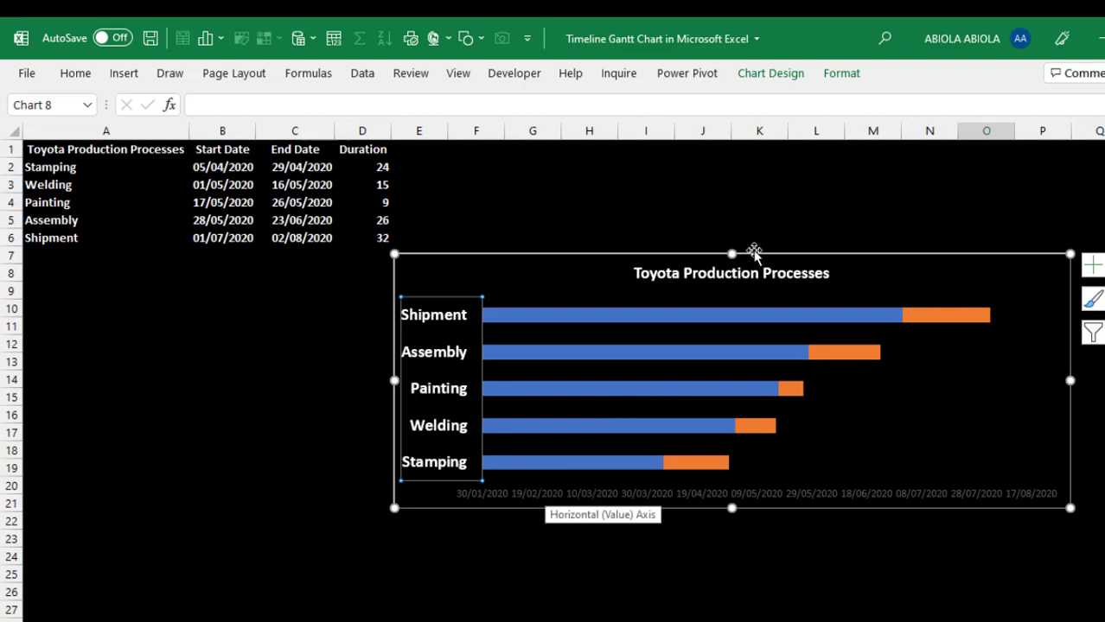
left_click(735, 273)
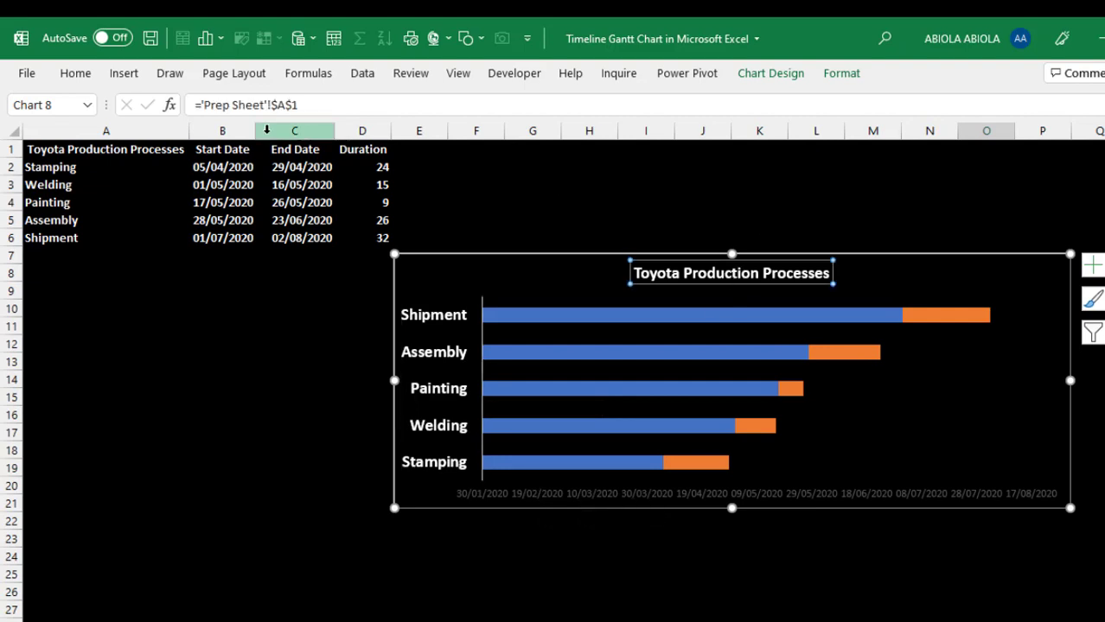
left_click(76, 74)
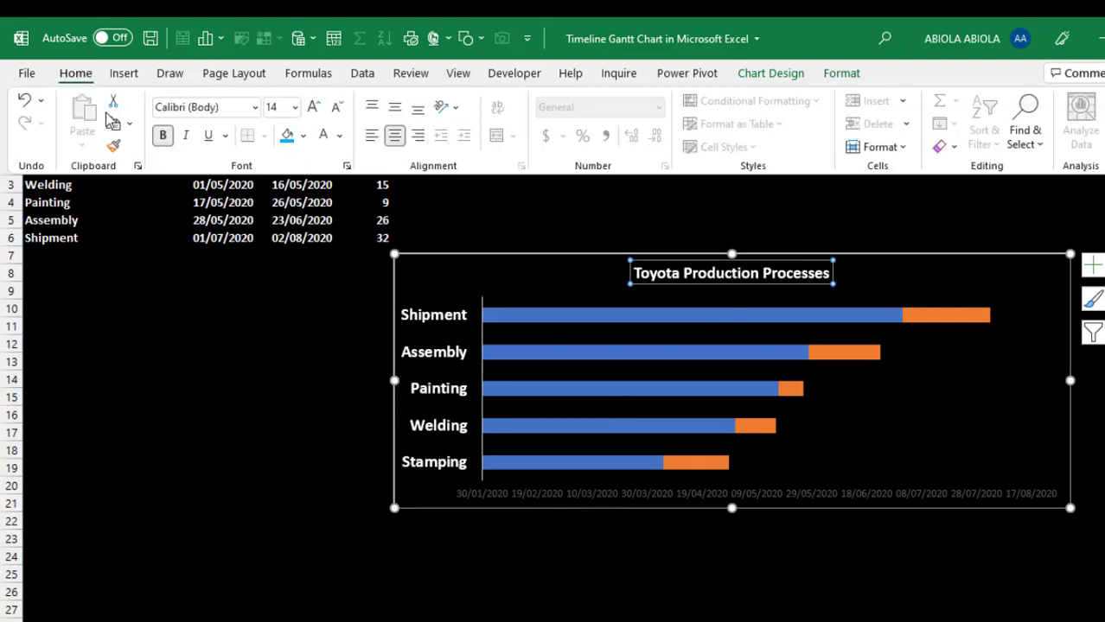
left_click(115, 148)
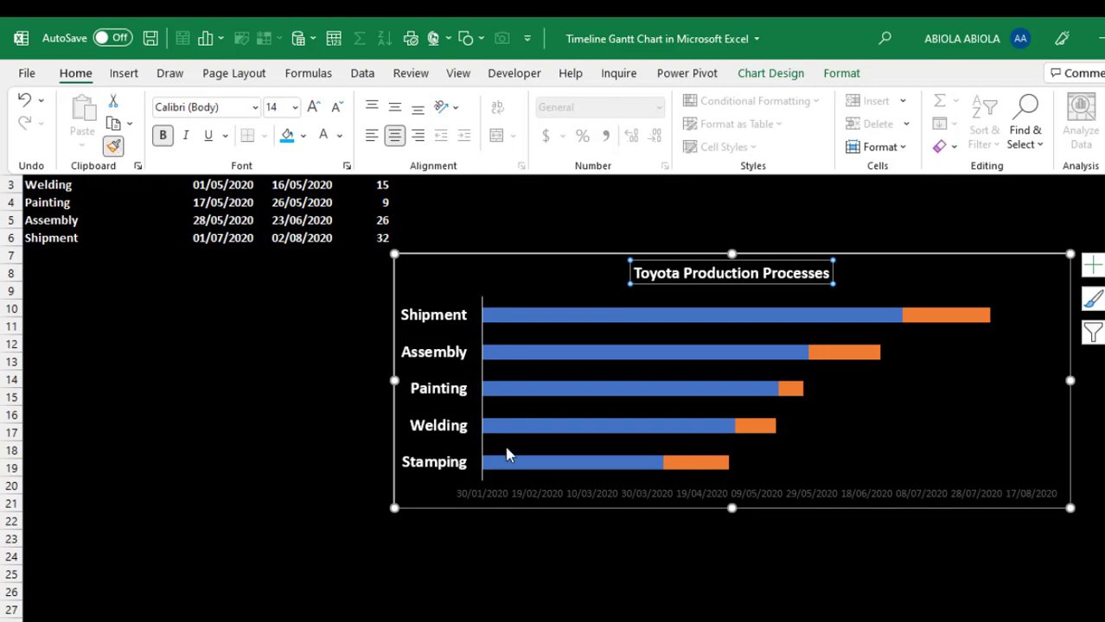
left_click(556, 497)
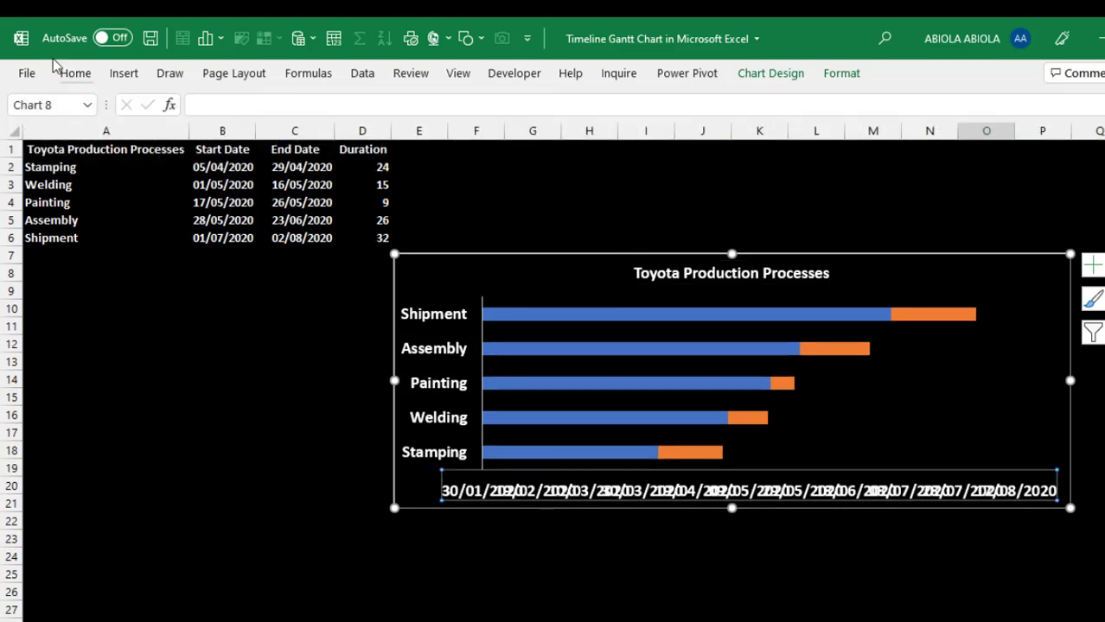
Step: Set the date labels and process-name labels to font size 12
left_click(75, 73)
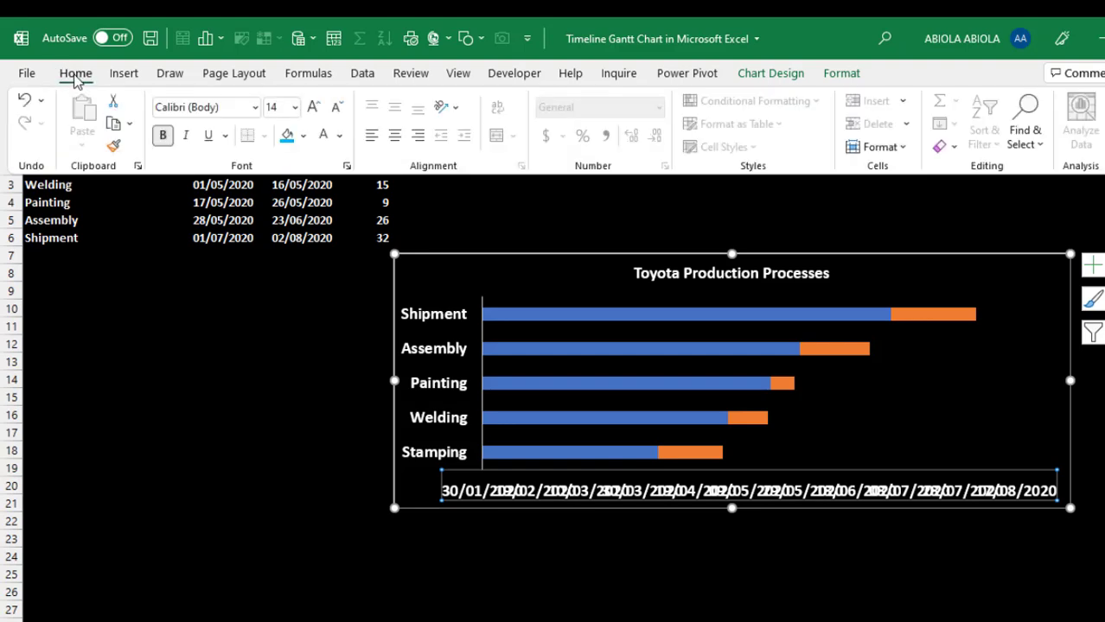
left_click(279, 105)
type("12")
key("Return")
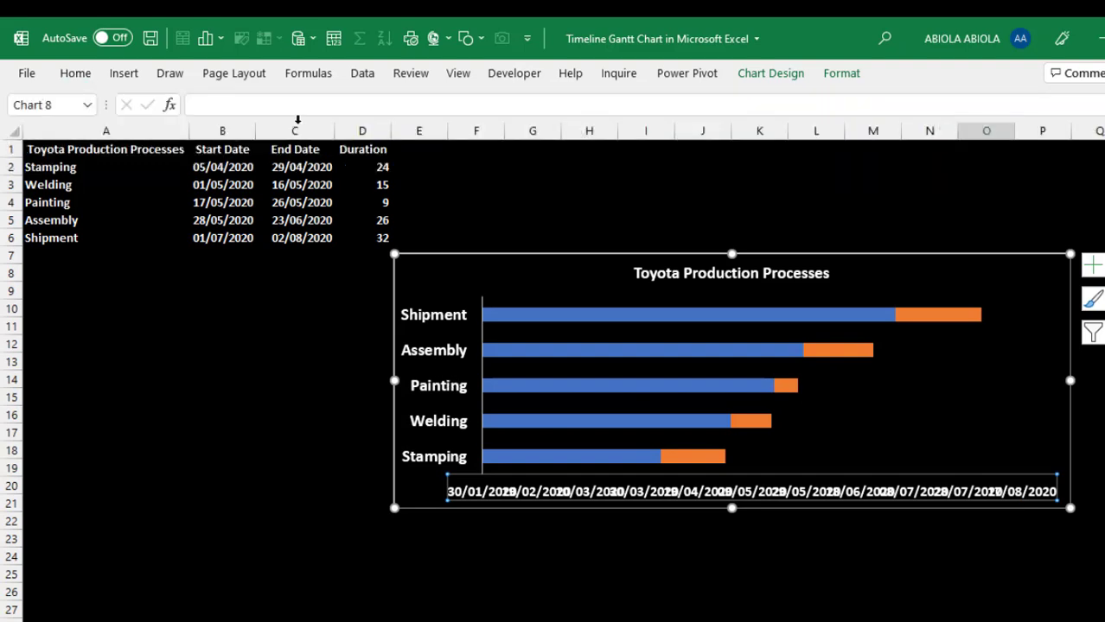
left_click(75, 74)
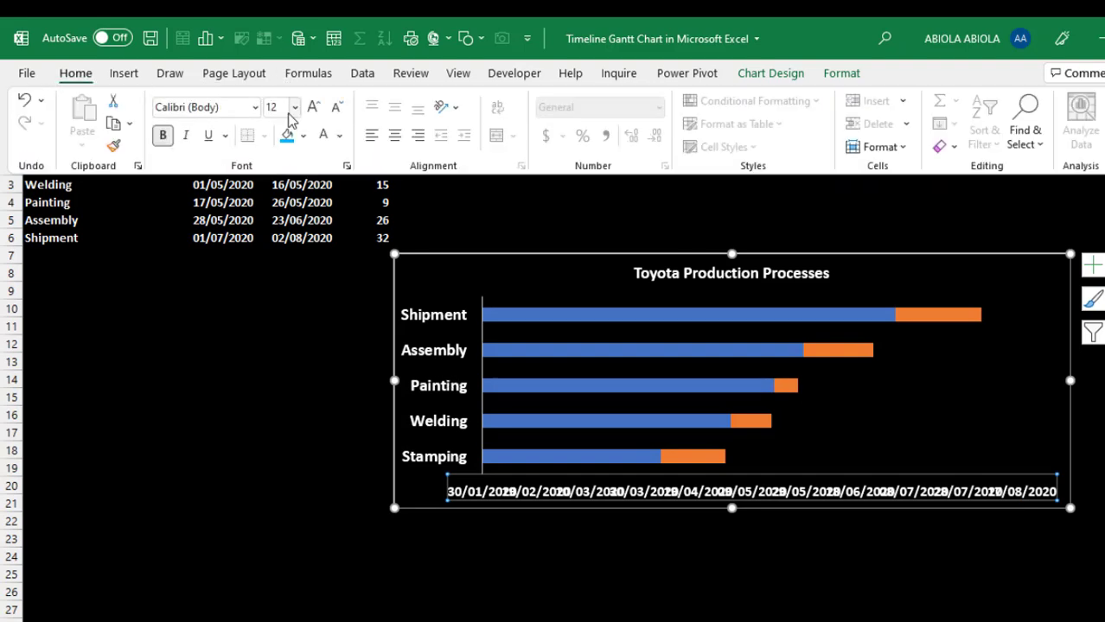
left_click(443, 370)
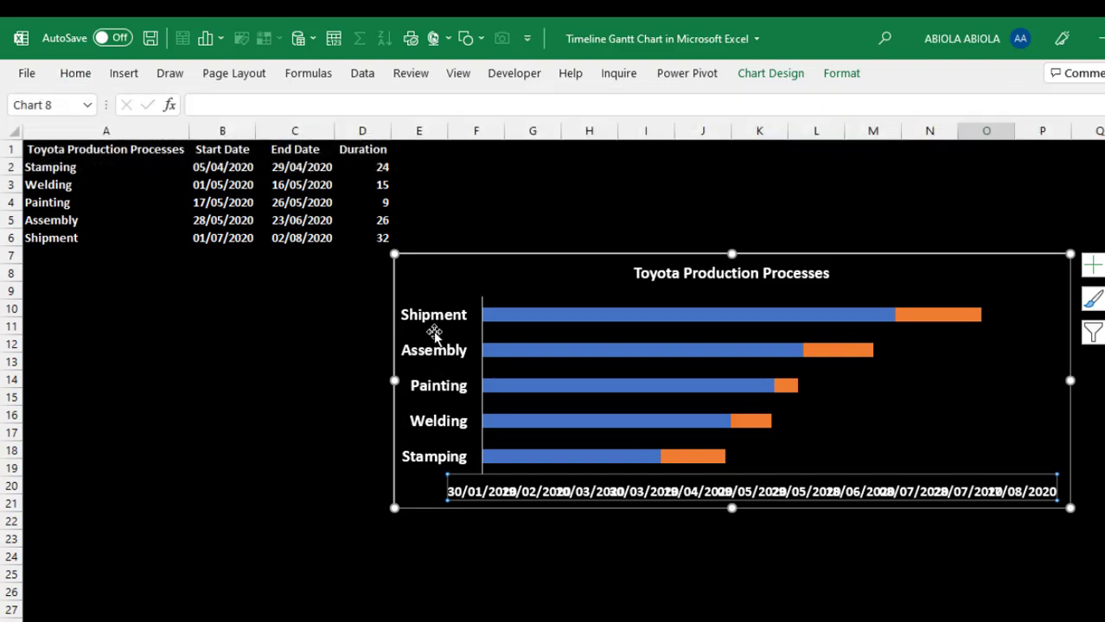
left_click_drag(434, 326, 434, 337)
left_click(439, 347)
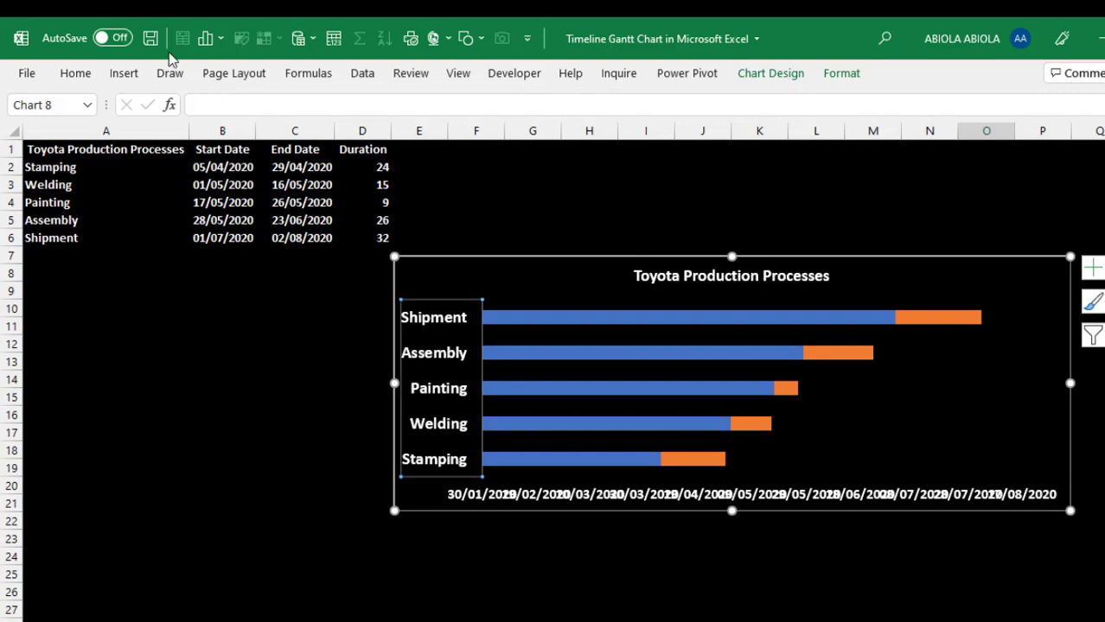
left_click(76, 74)
left_click(280, 107)
key("Return")
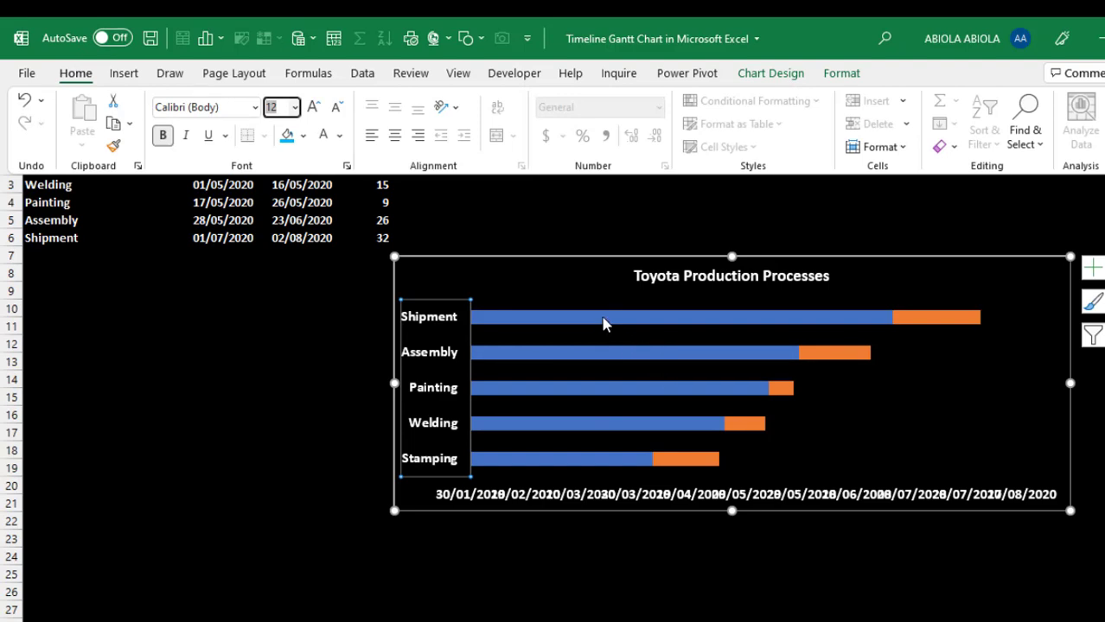
Step: Set the Start Date series to No fill so only the Duration bars show
right_click(632, 322)
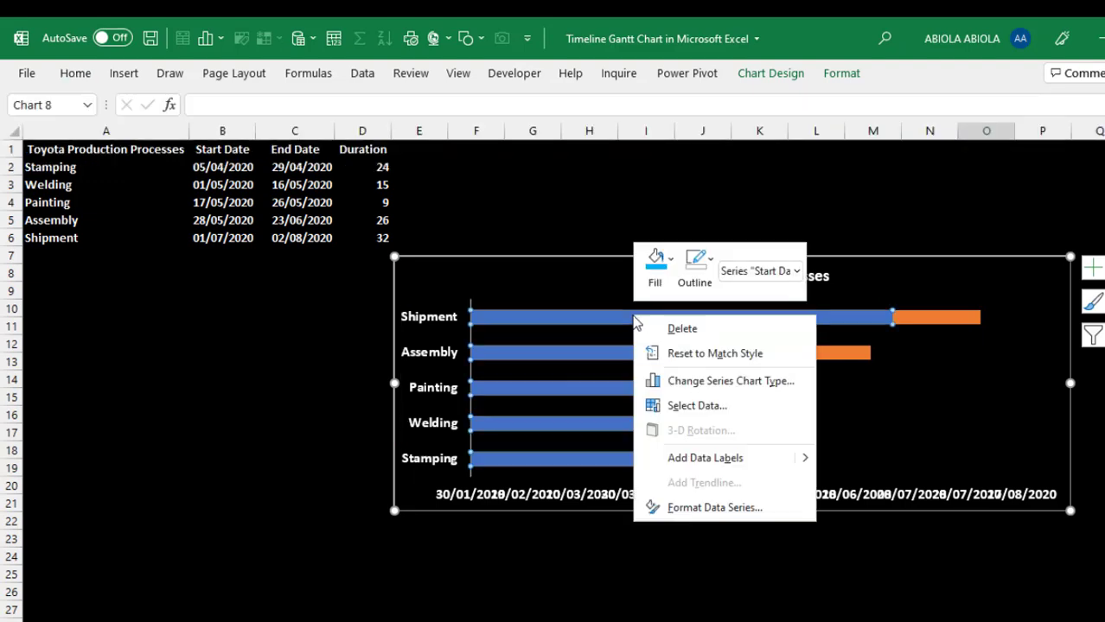
left_click(709, 508)
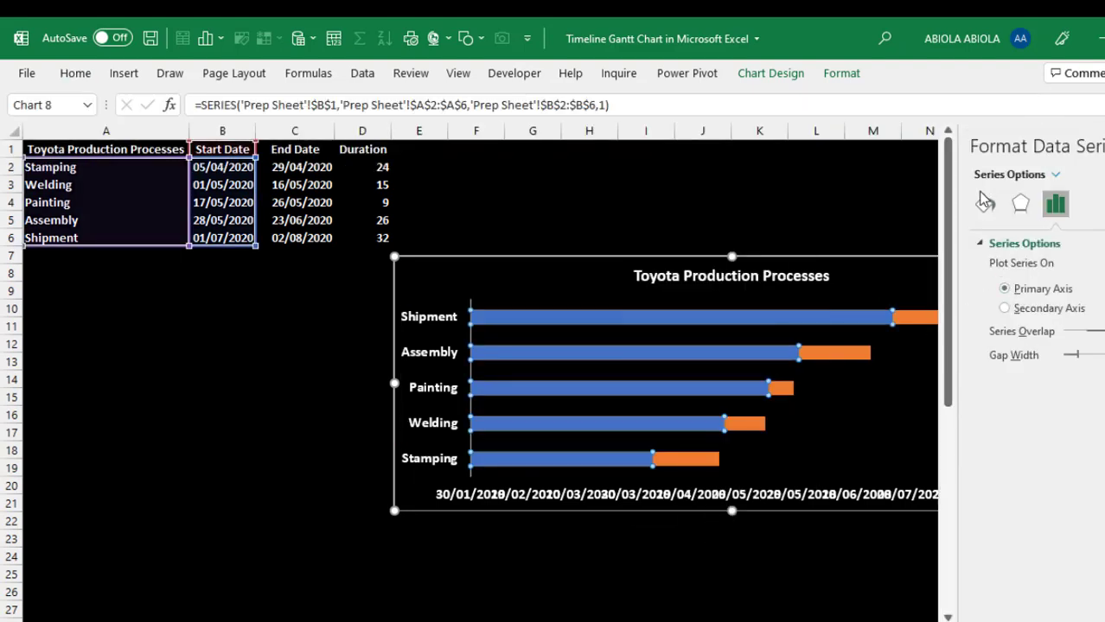
left_click(984, 204)
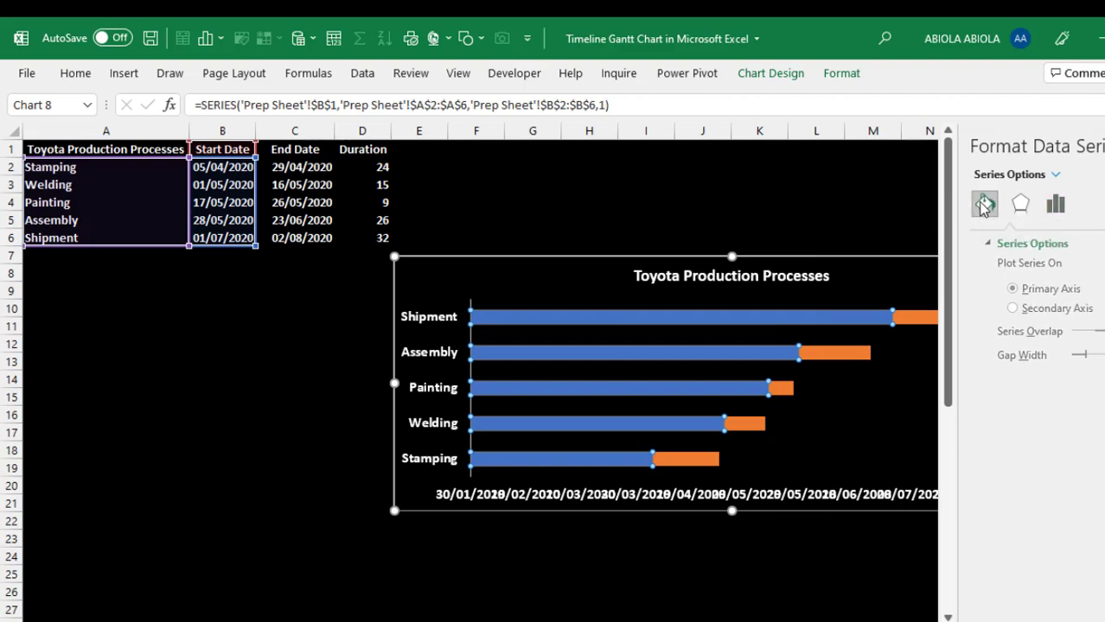
left_click(995, 270)
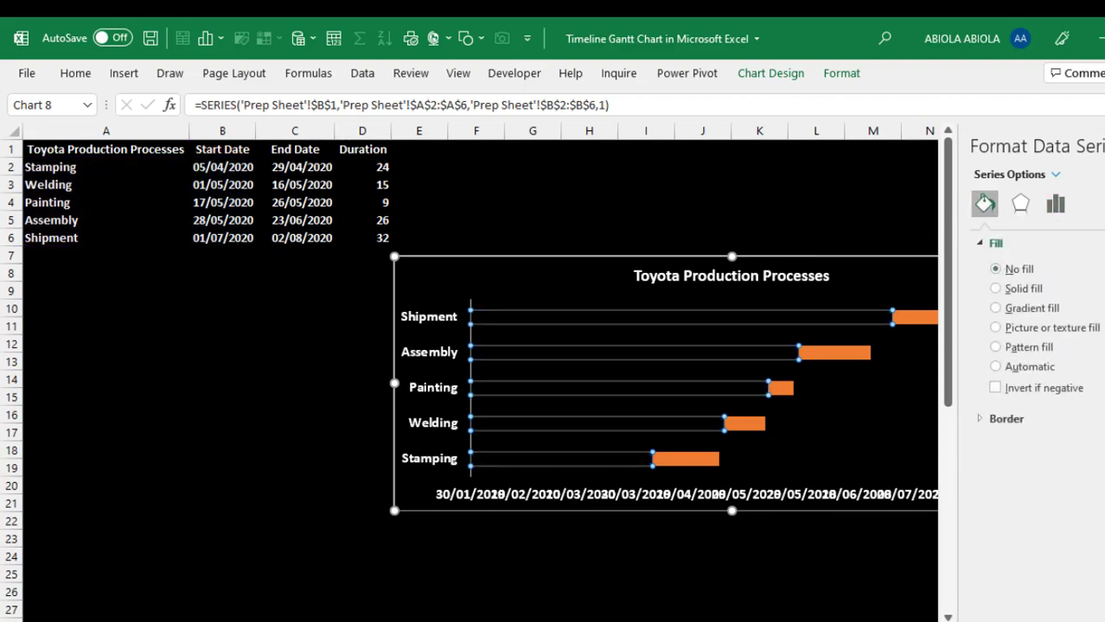
left_click(1102, 145)
left_click(711, 216)
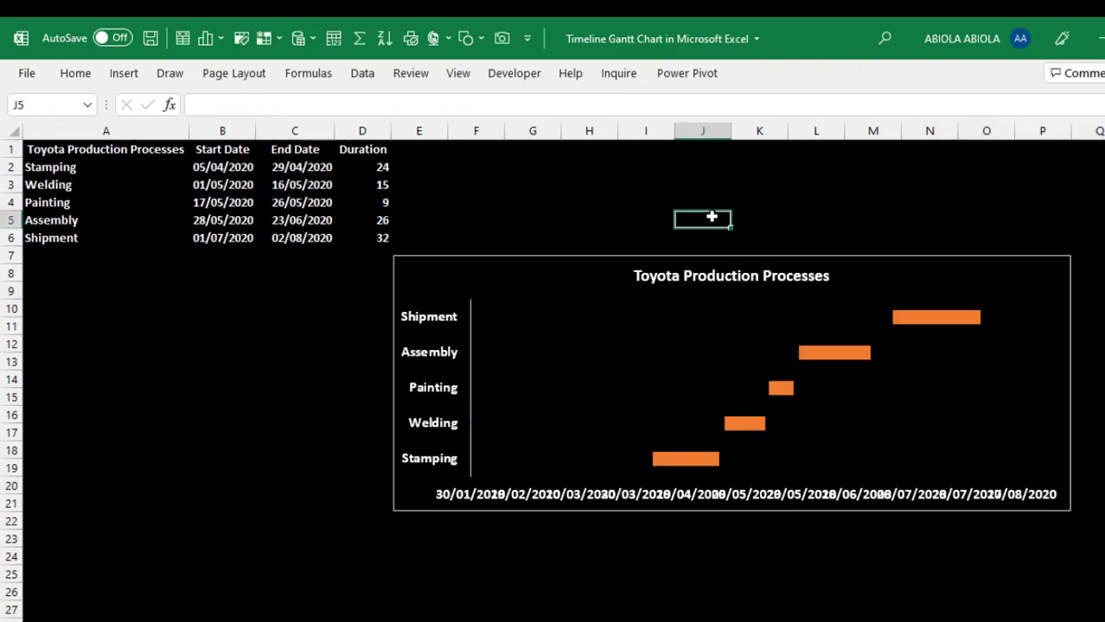
Step: Colour the Duration bars light blue
right_click(918, 322)
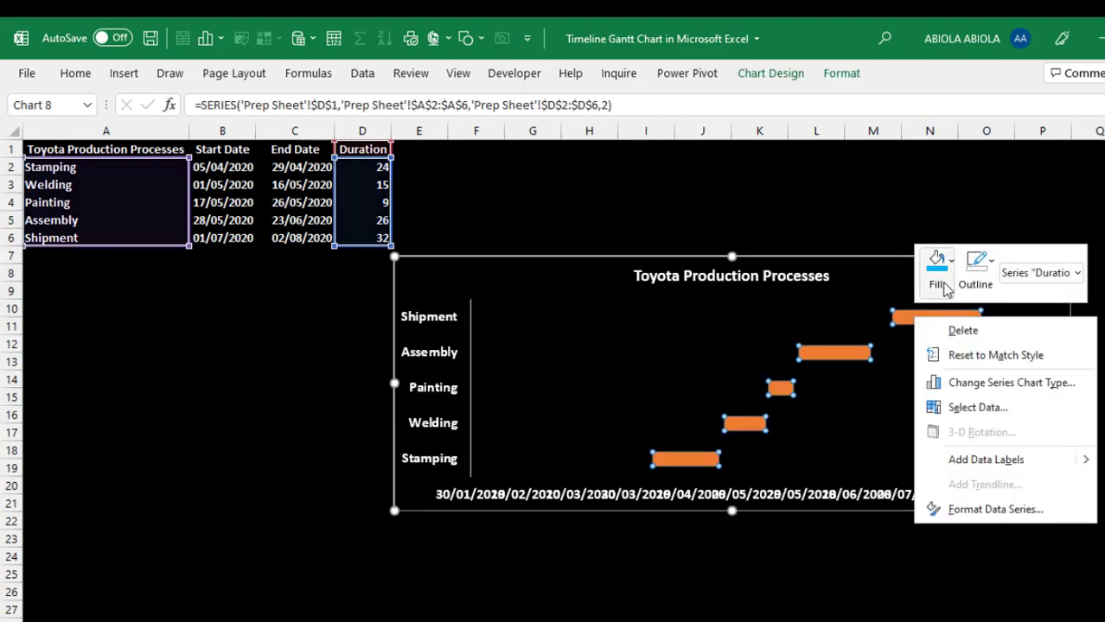
left_click(939, 284)
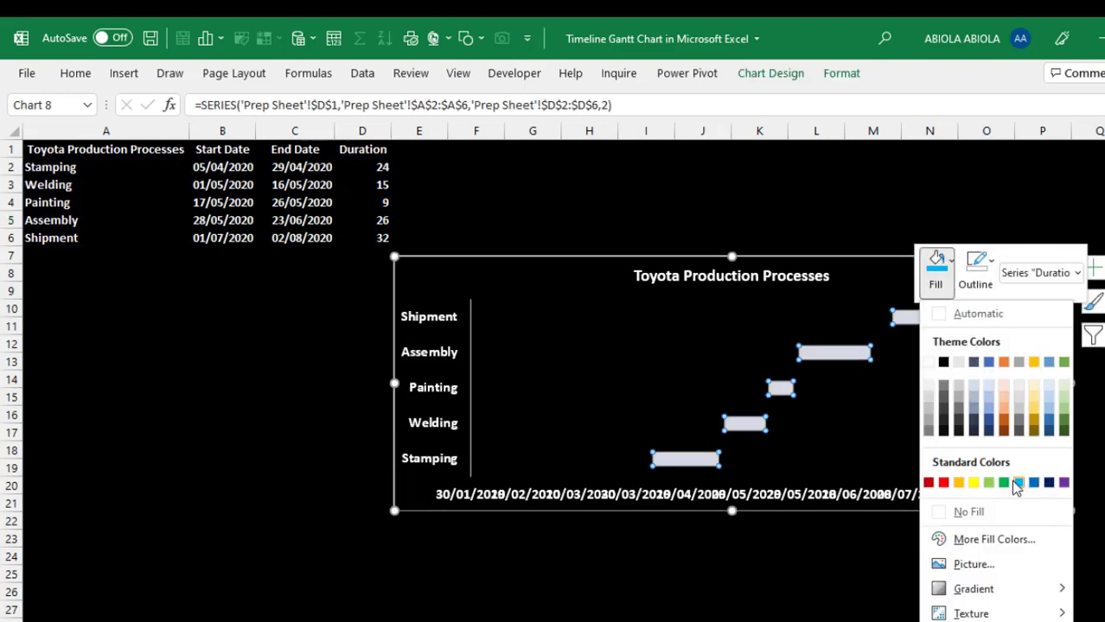
left_click(1016, 487)
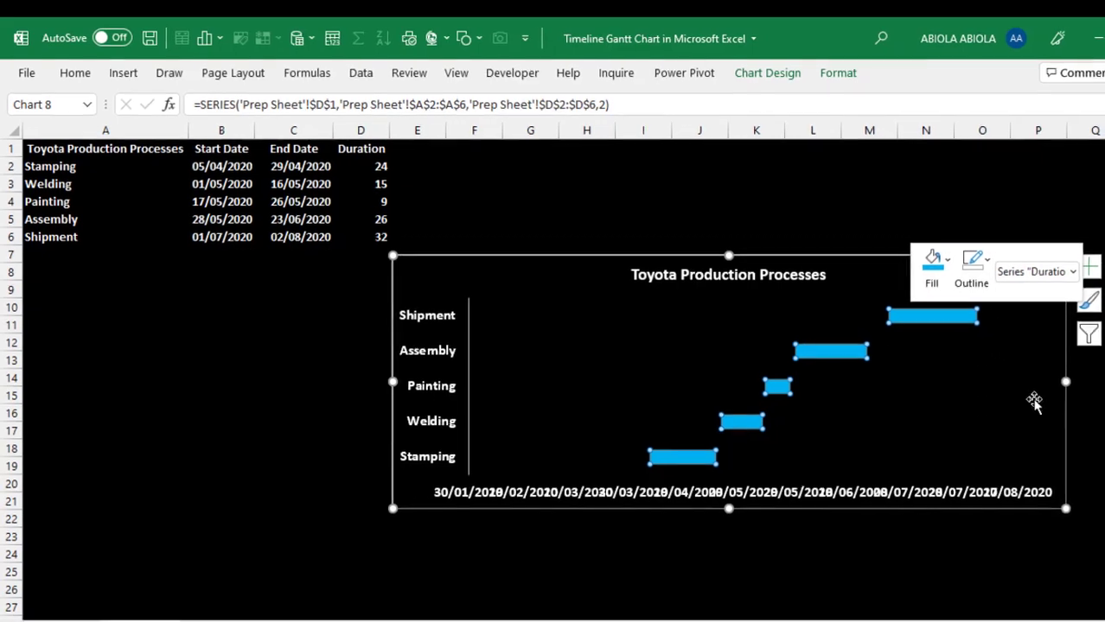
Step: Apply a Divot top bevel to the Duration bars in 3-D Format
right_click(851, 352)
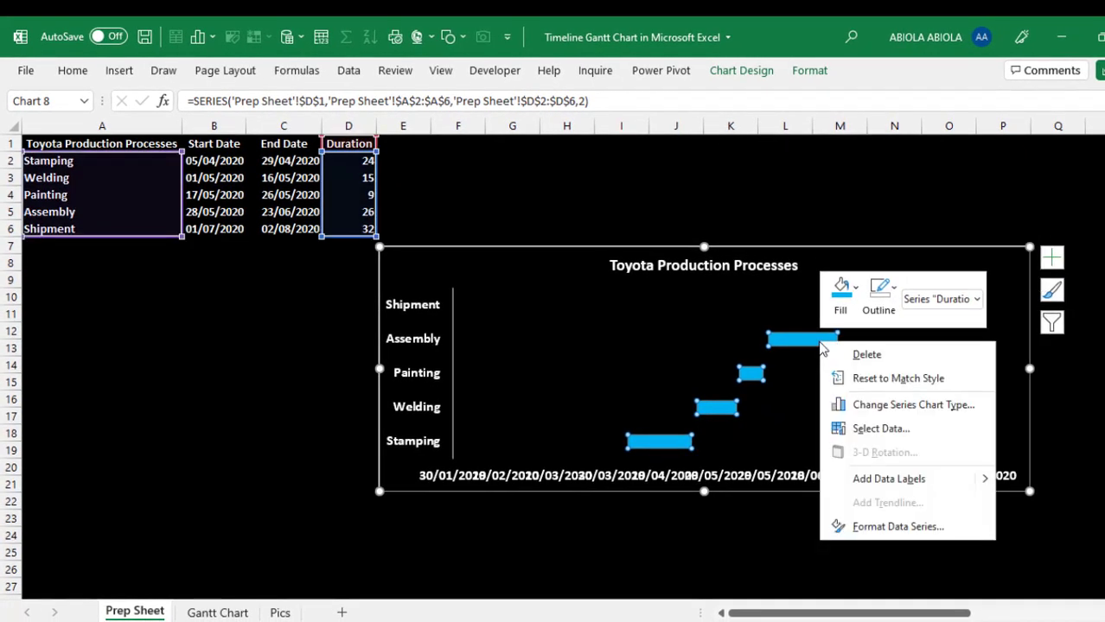
left_click(893, 529)
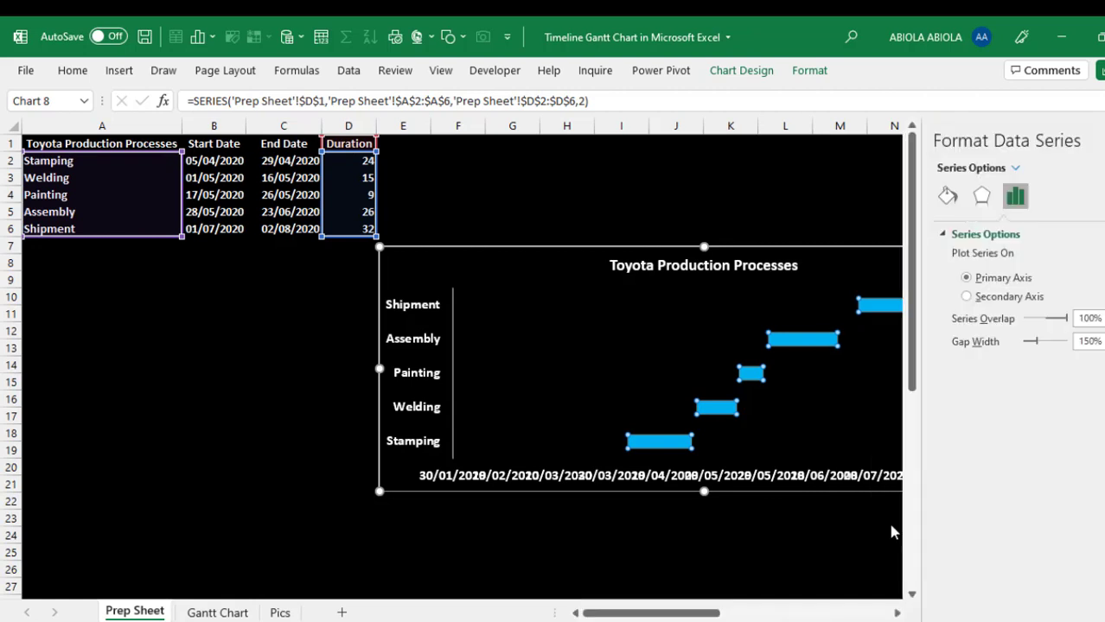
left_click(984, 200)
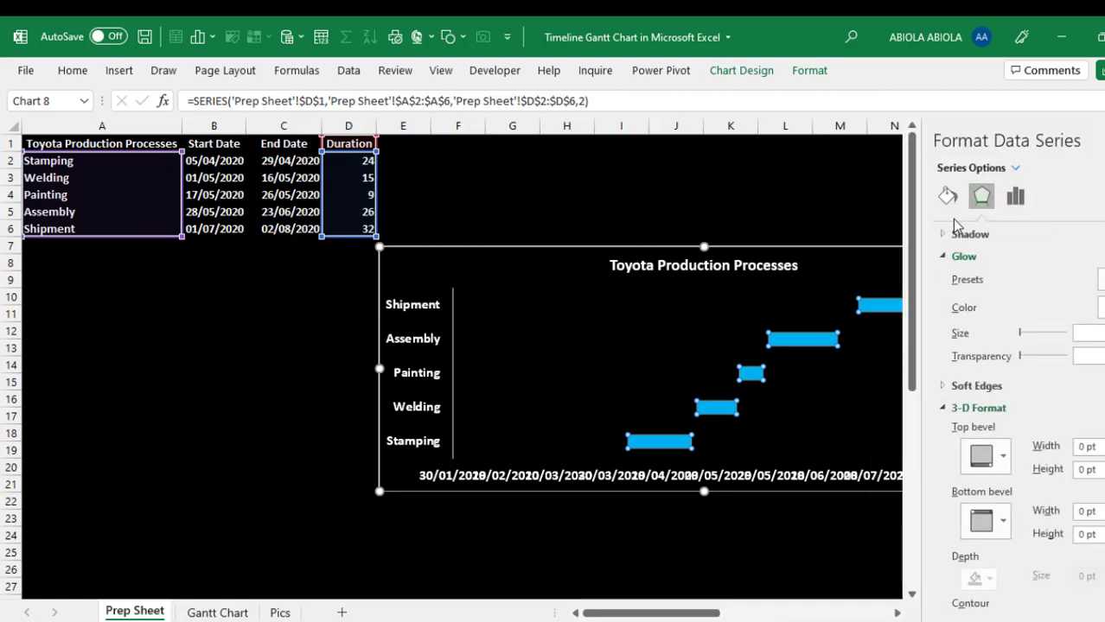
left_click(985, 456)
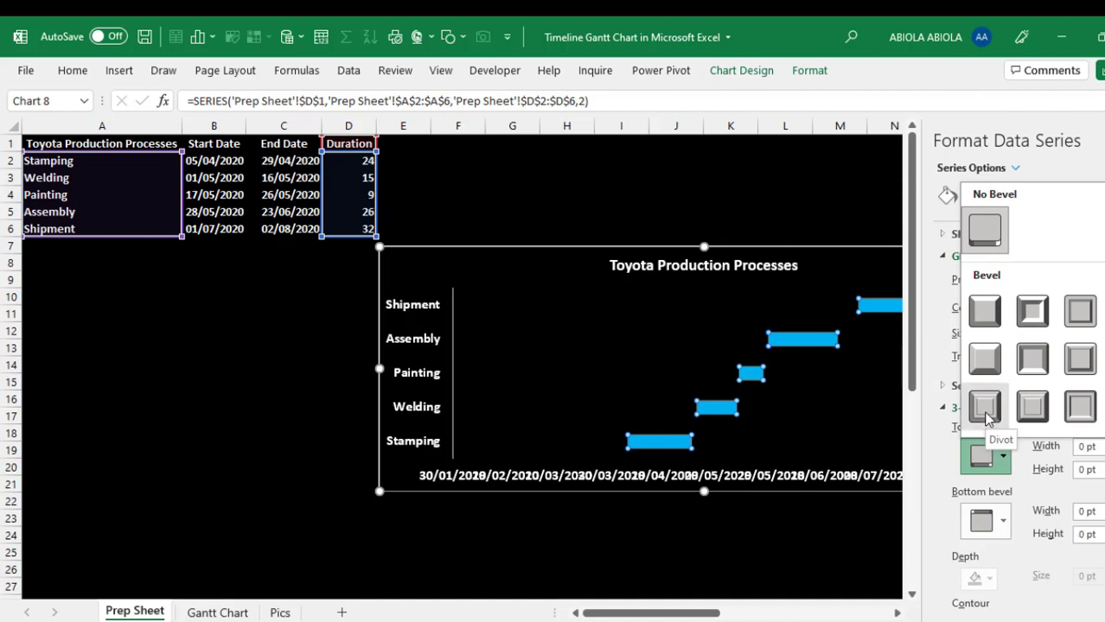
left_click(985, 408)
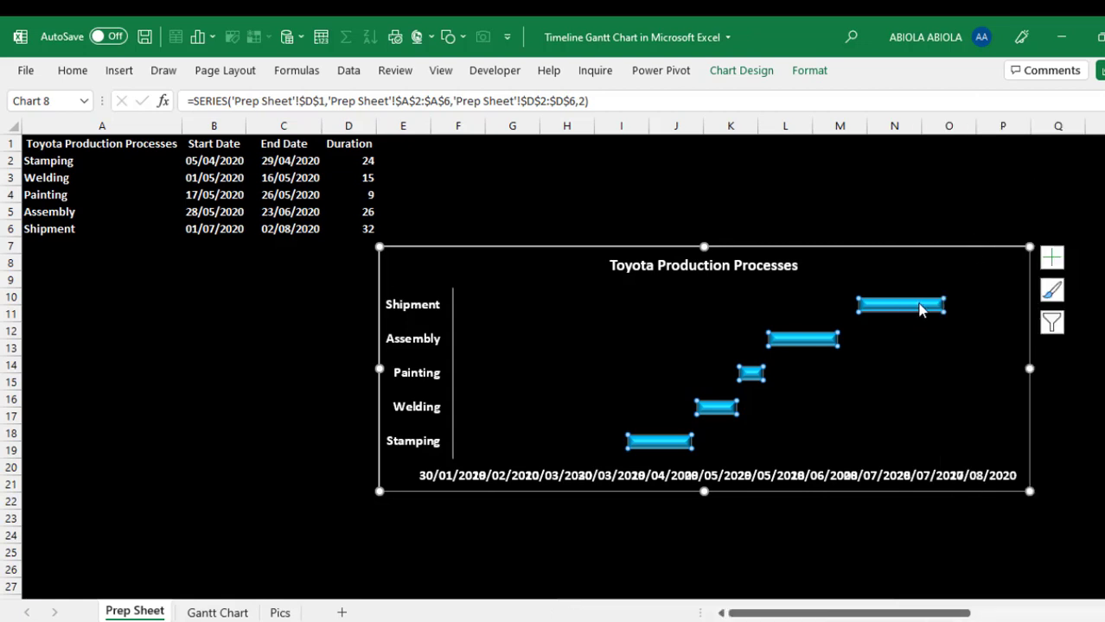
Step: Add data labels to the duration bars showing 24, 15, 9, 26 and 32 days
right_click(921, 310)
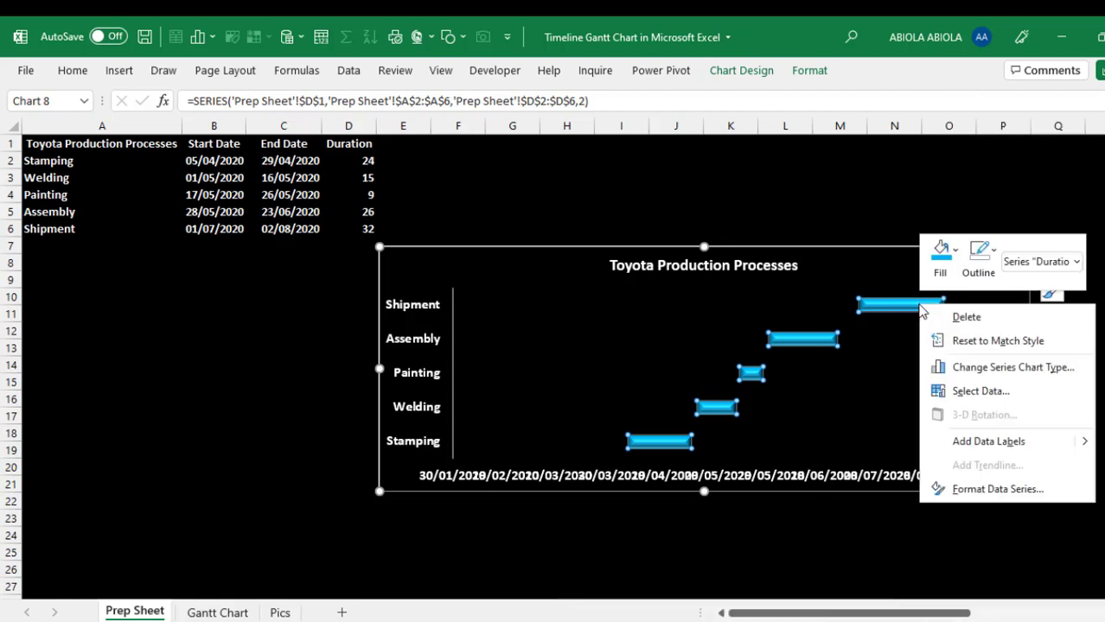
left_click(987, 441)
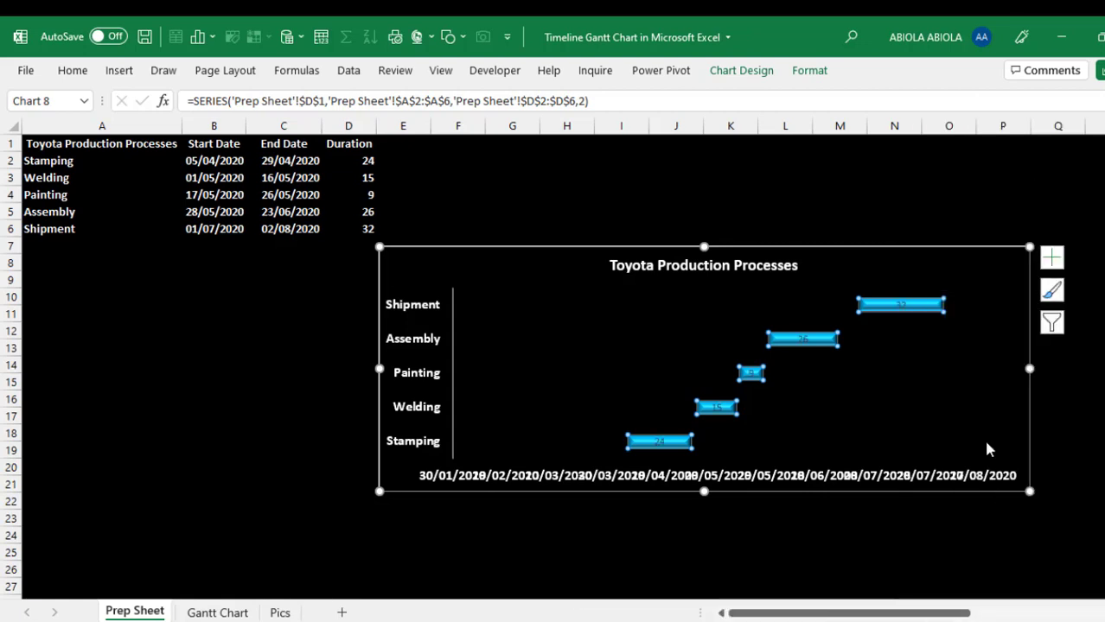
left_click(805, 340)
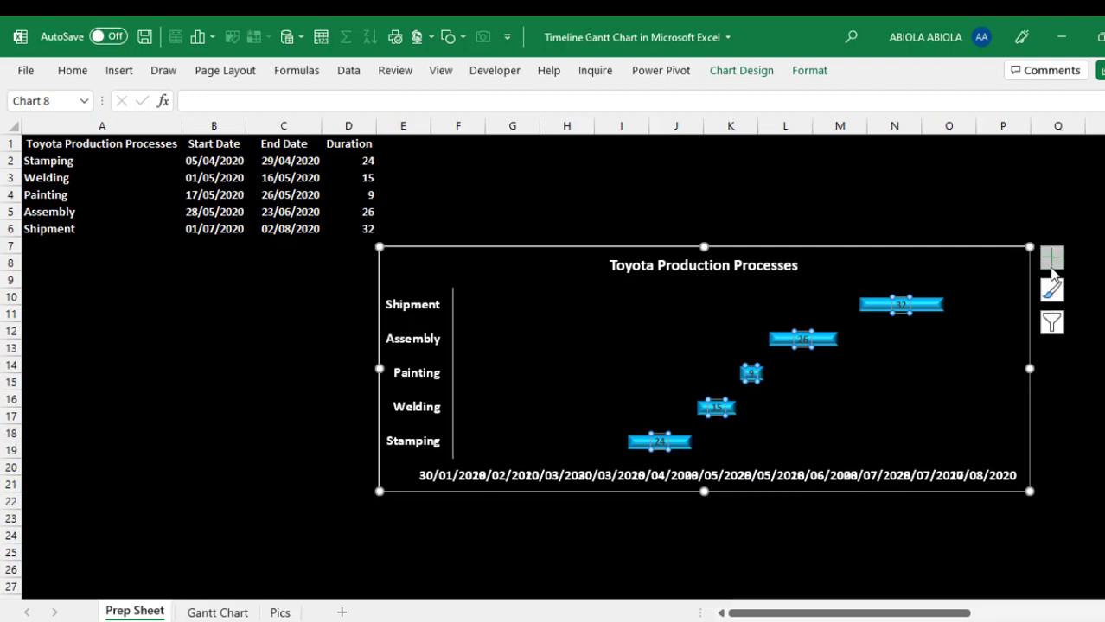
Step: Give the date axis the Mar-12 (mmm-yy) number format so it reads Jan-20 through Aug-20
right_click(861, 478)
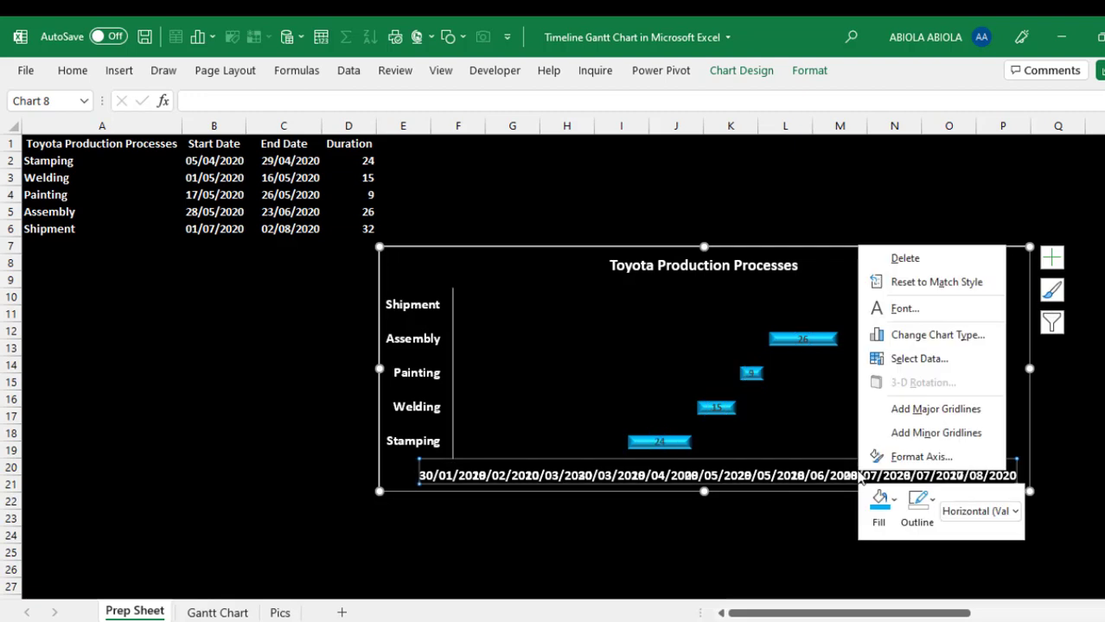
left_click(919, 458)
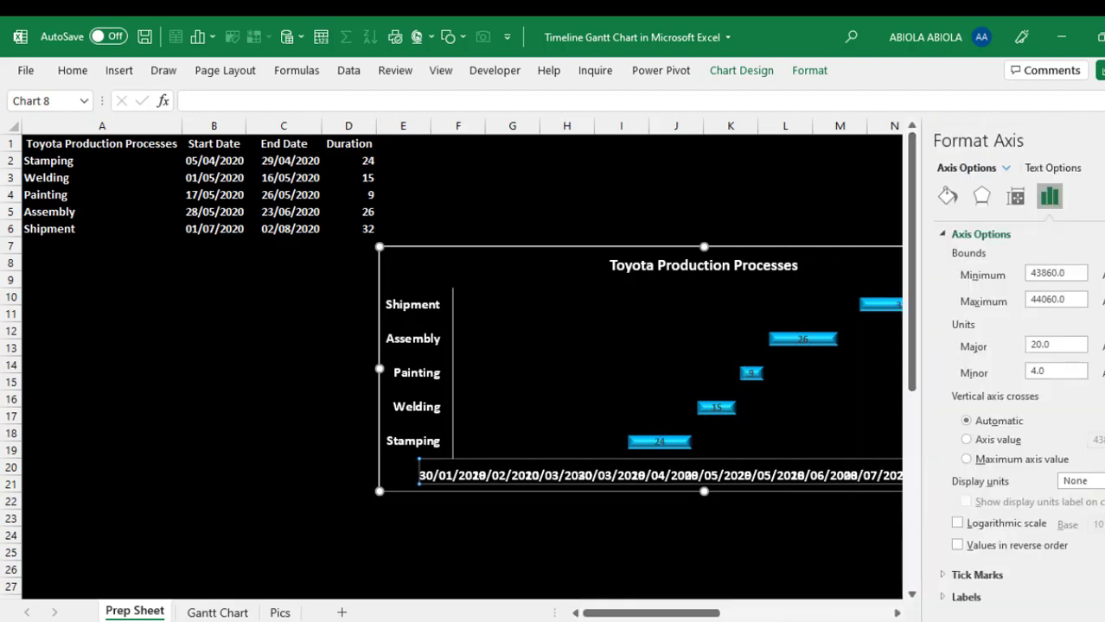
scroll(1020, 414, "down", 1)
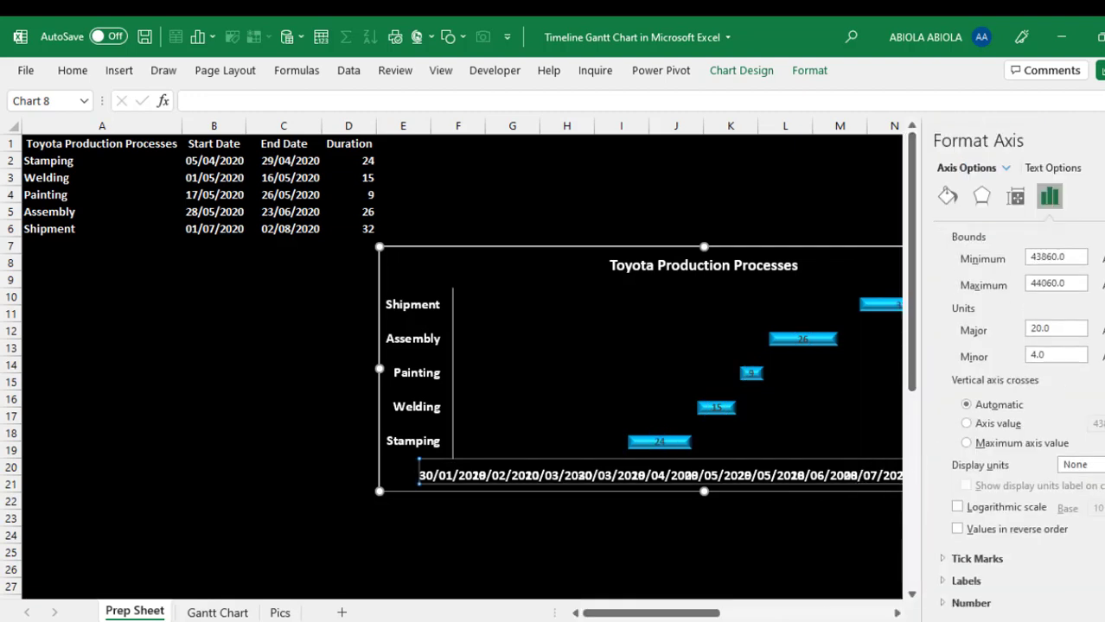
left_click(958, 603)
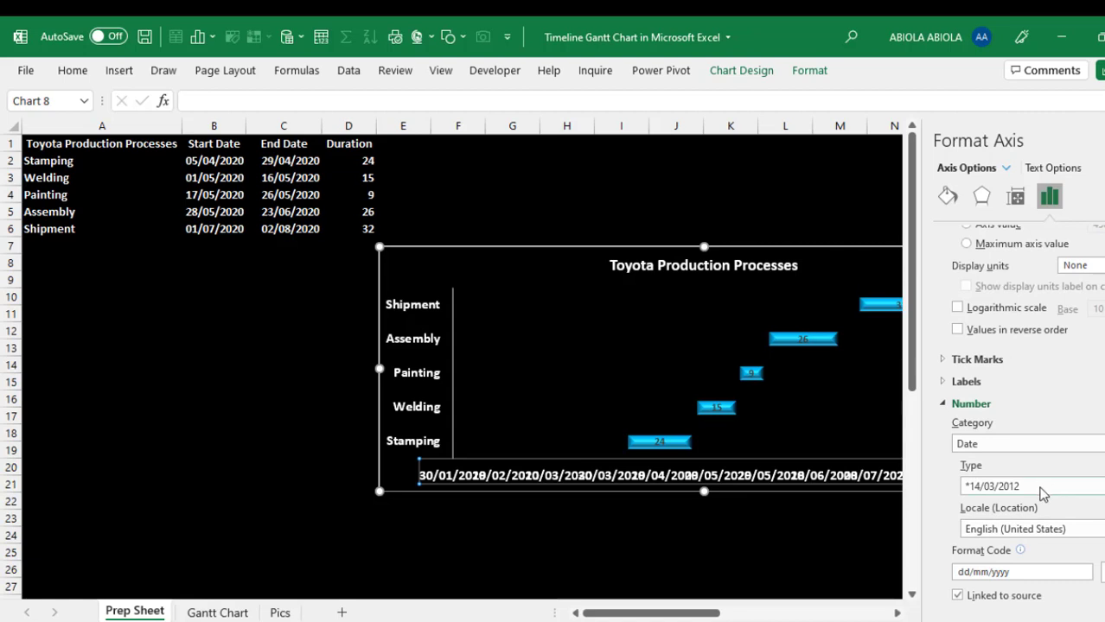
left_click(1042, 489)
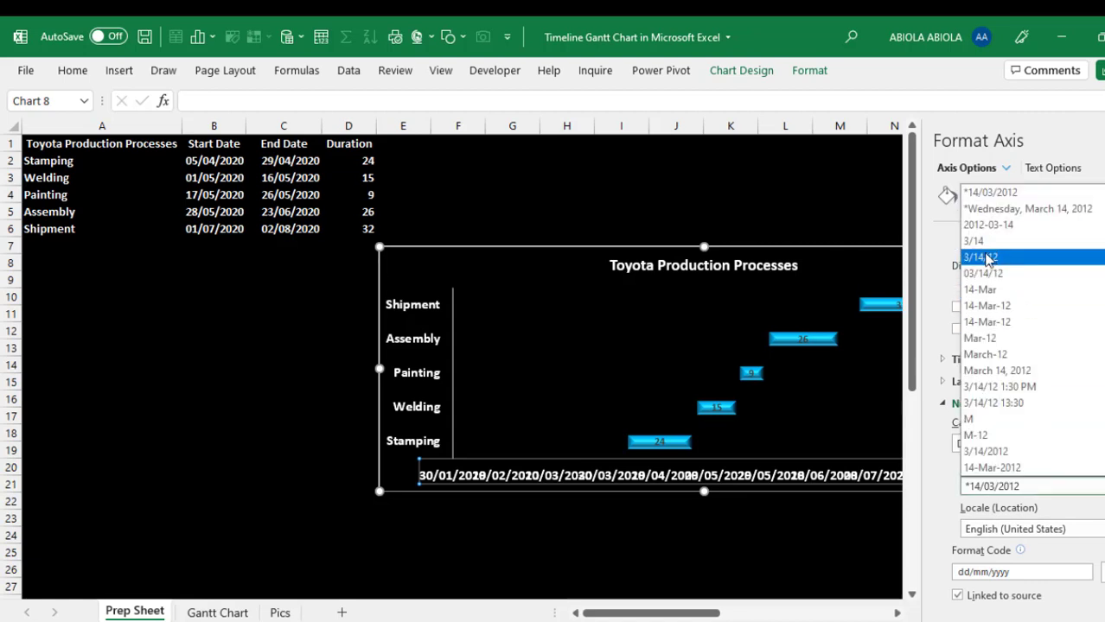
left_click(990, 338)
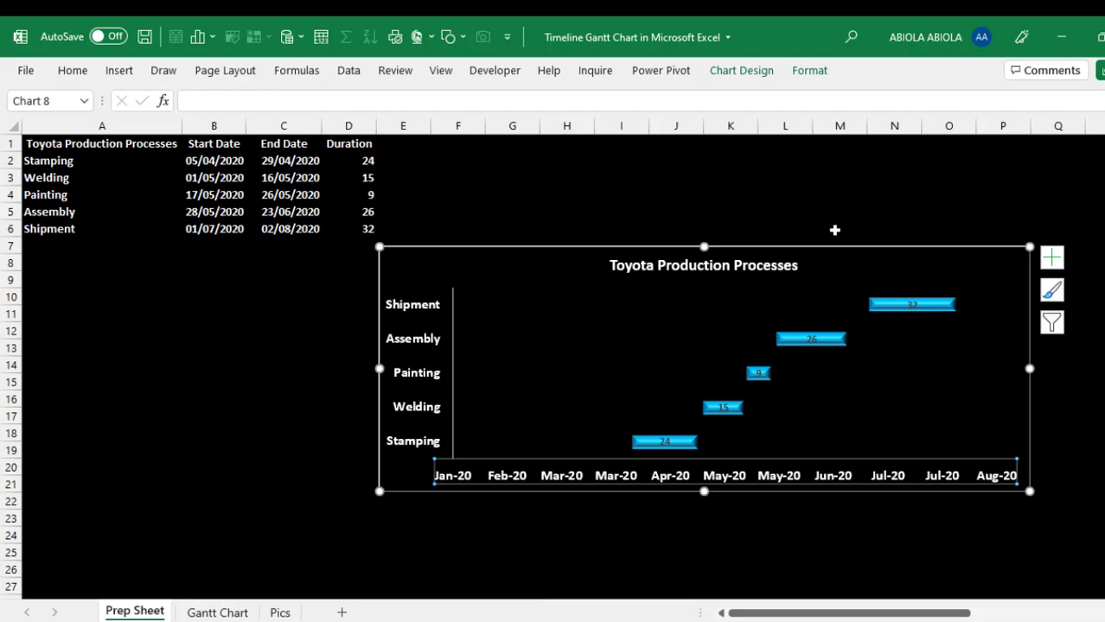
Step: Cut the chart from Prep Sheet and paste it onto the Gantt Chart dashboard beside the table
key("Delete")
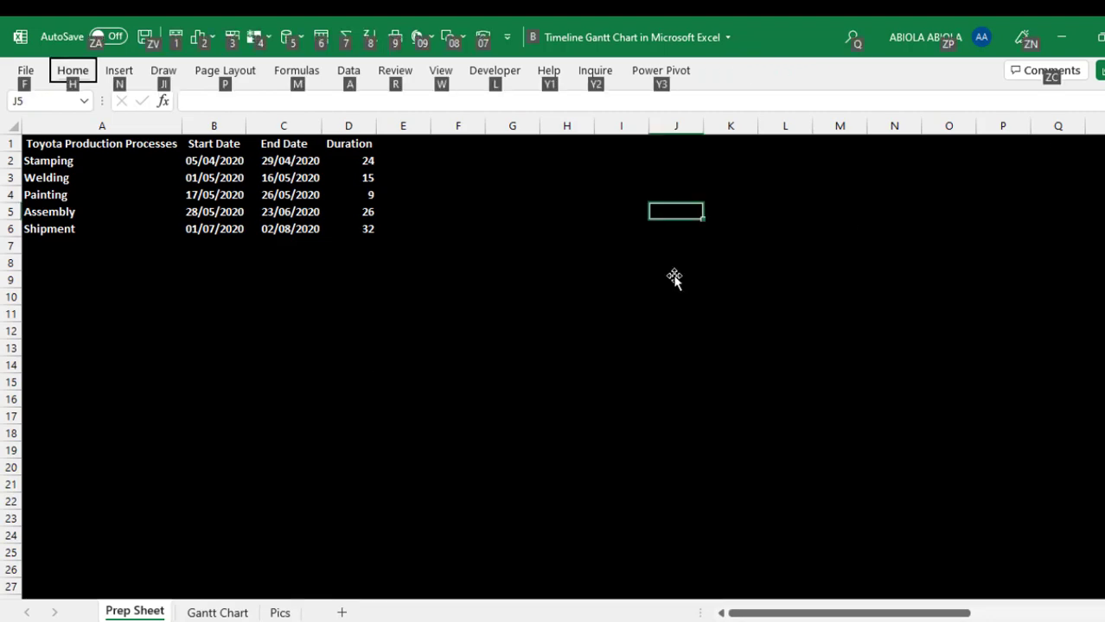
key("alt")
left_click(217, 613)
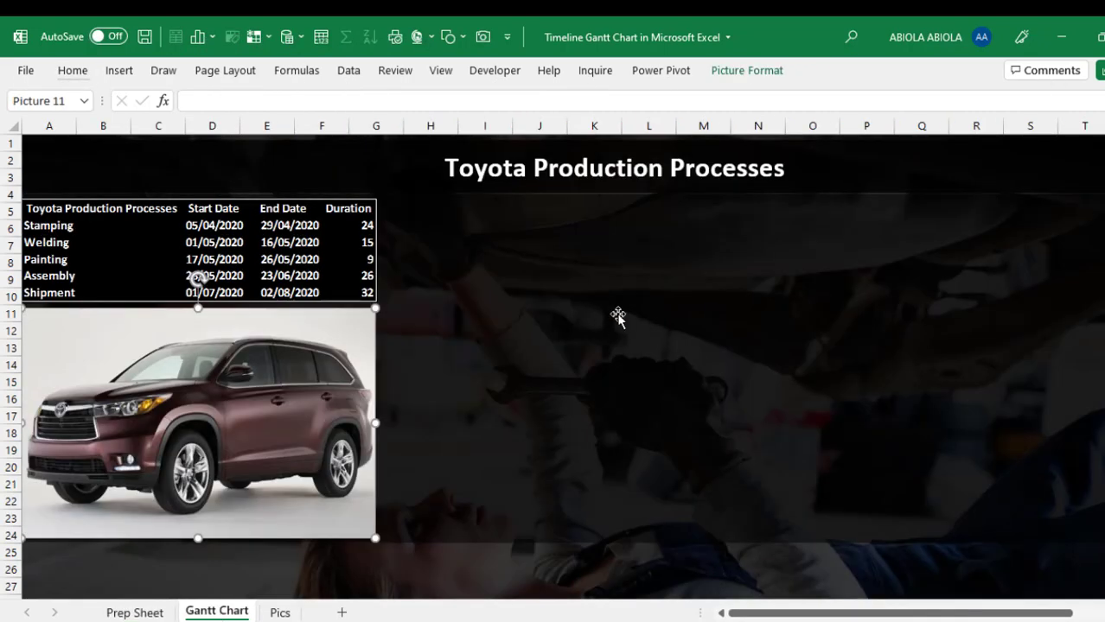
left_click(550, 309)
key("ctrl+v")
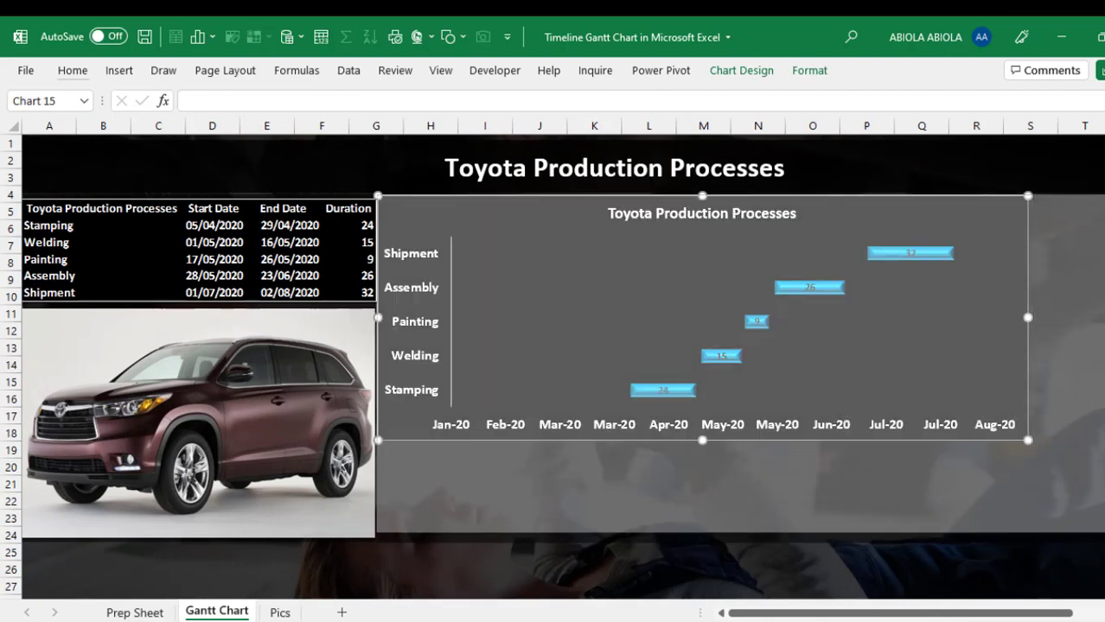
scroll(1048, 521, "right", 4)
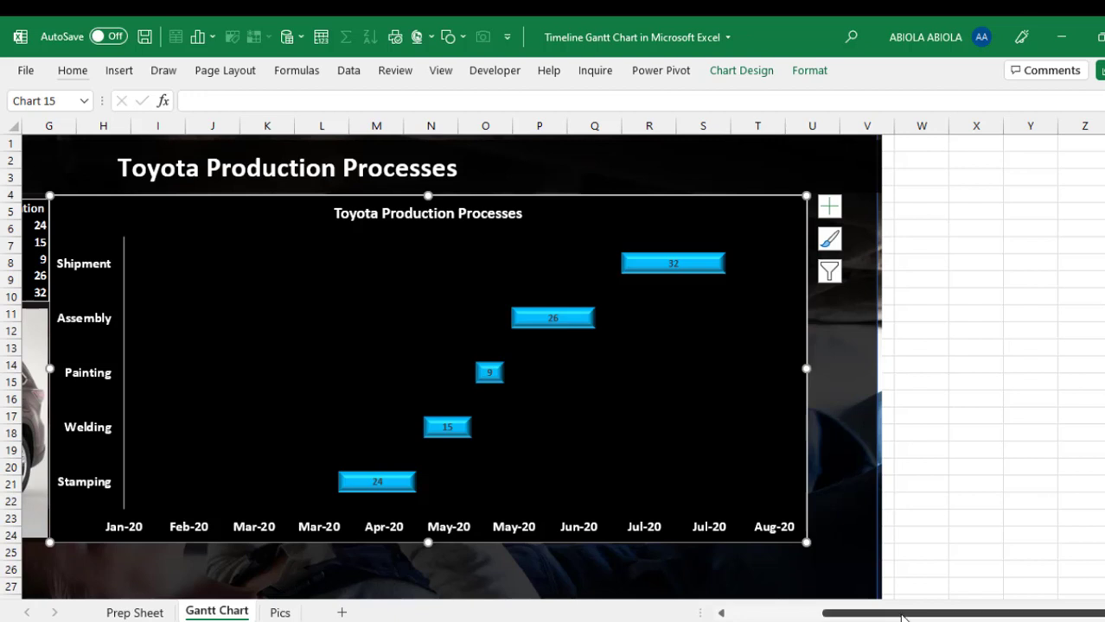
left_click_drag(900, 616, 808, 615)
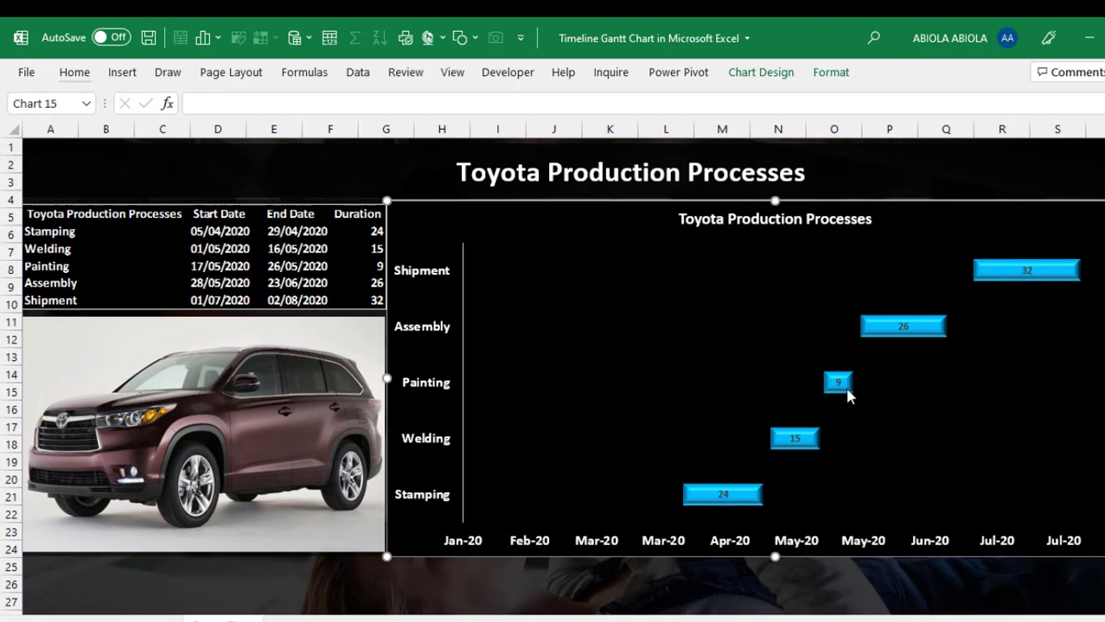
mouse_move(846, 392)
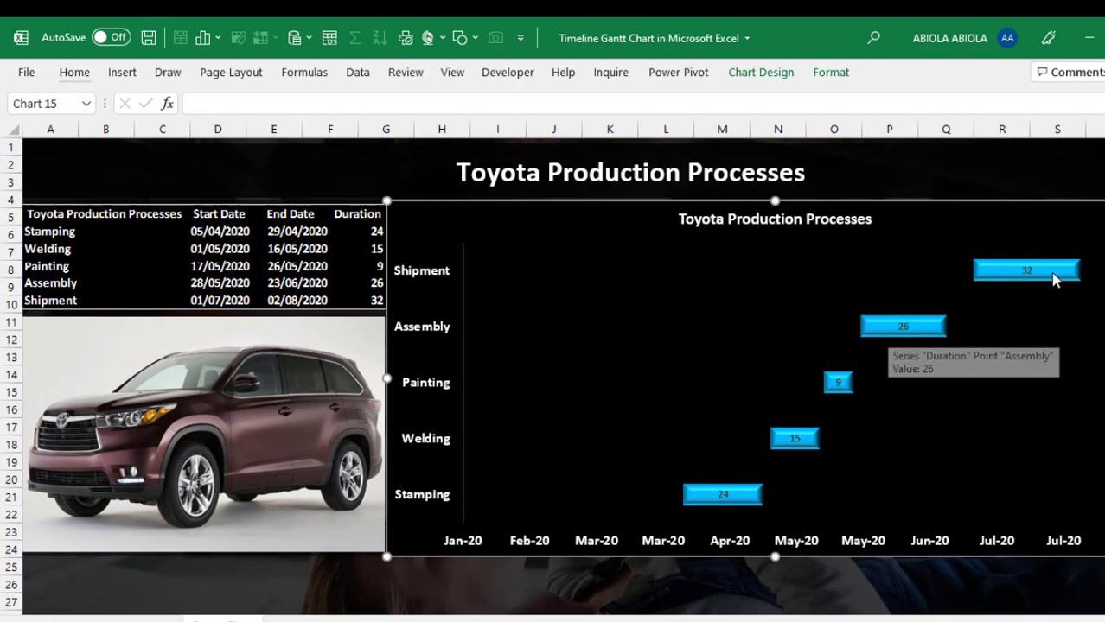
mouse_move(1049, 275)
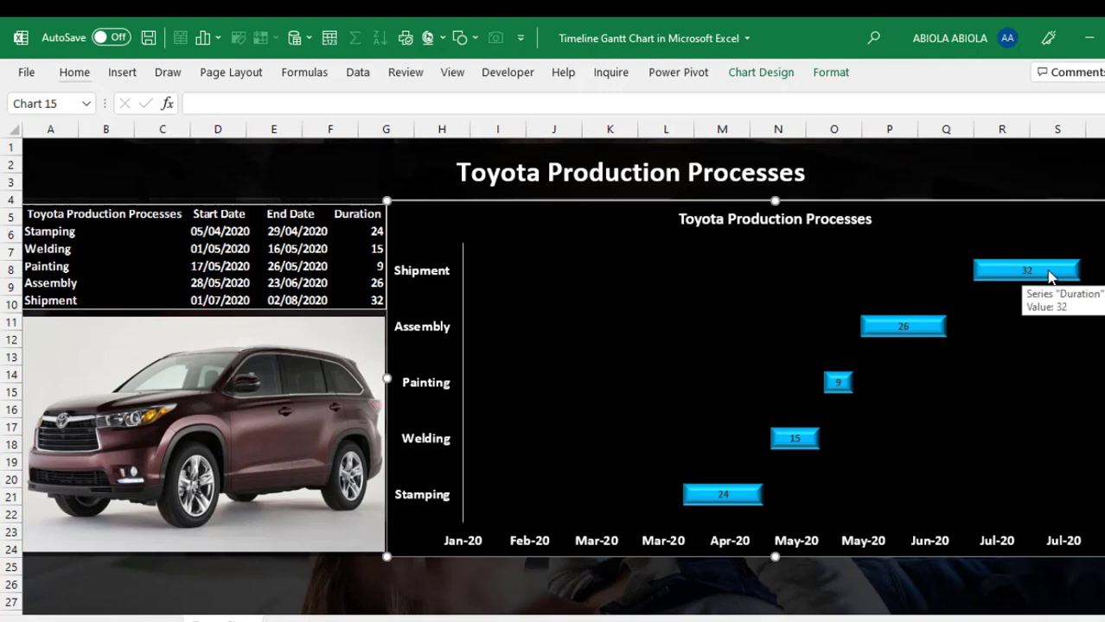